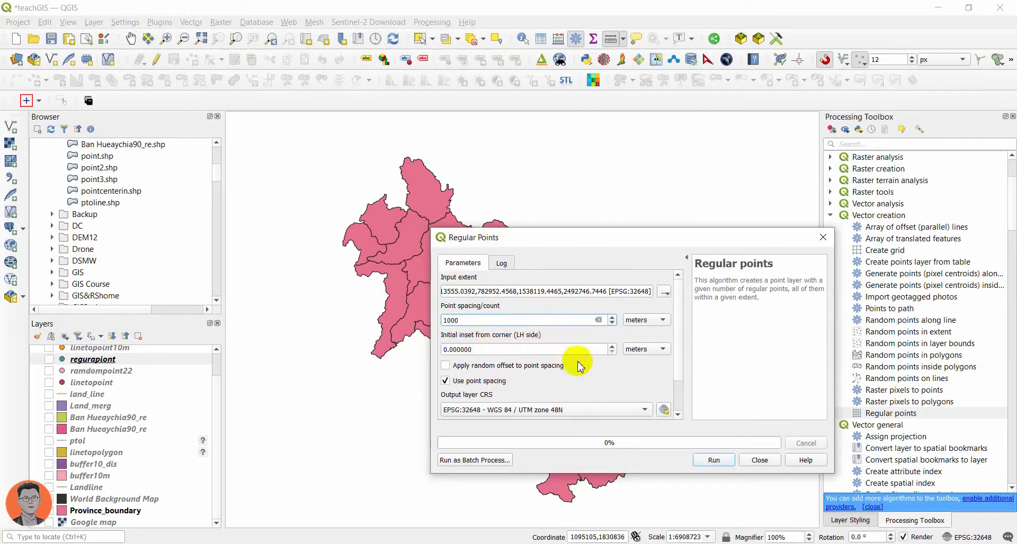
# Set the Regular Points output to a shapefile named regurar_point in the pkd folder and run it with 1000 m spacing
pyautogui.click(606, 375)
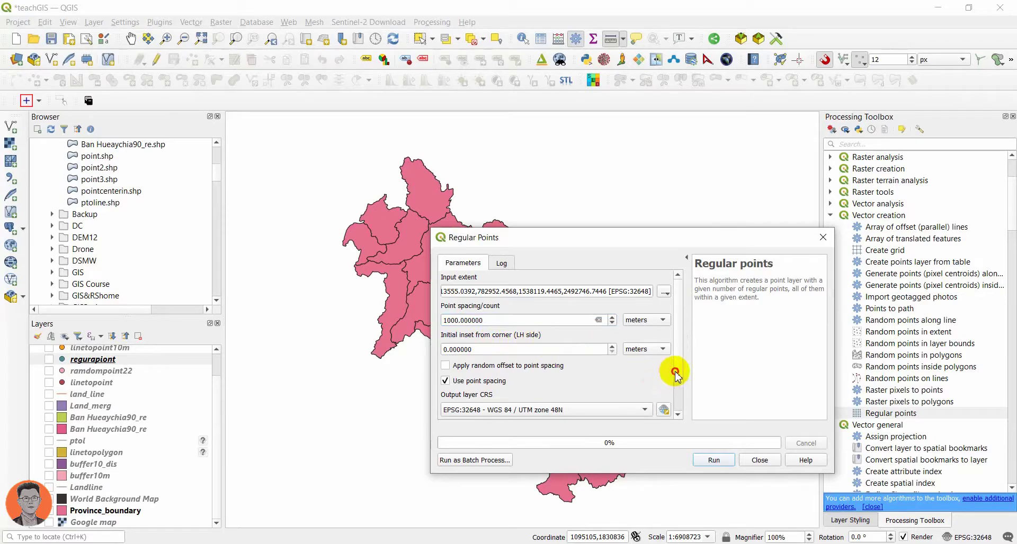
pyautogui.moveTo(675, 374); pyautogui.dragTo(681, 429)
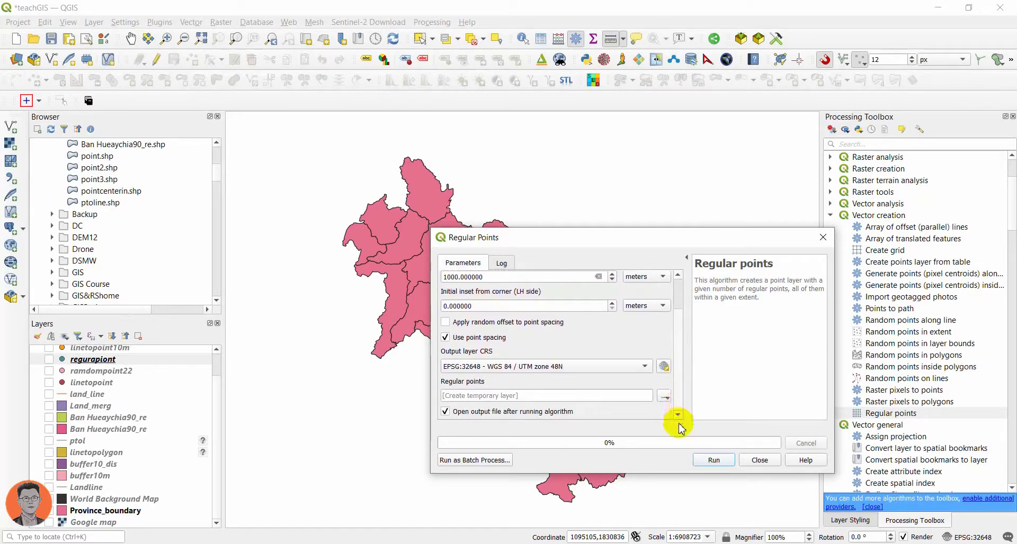
pyautogui.click(665, 396)
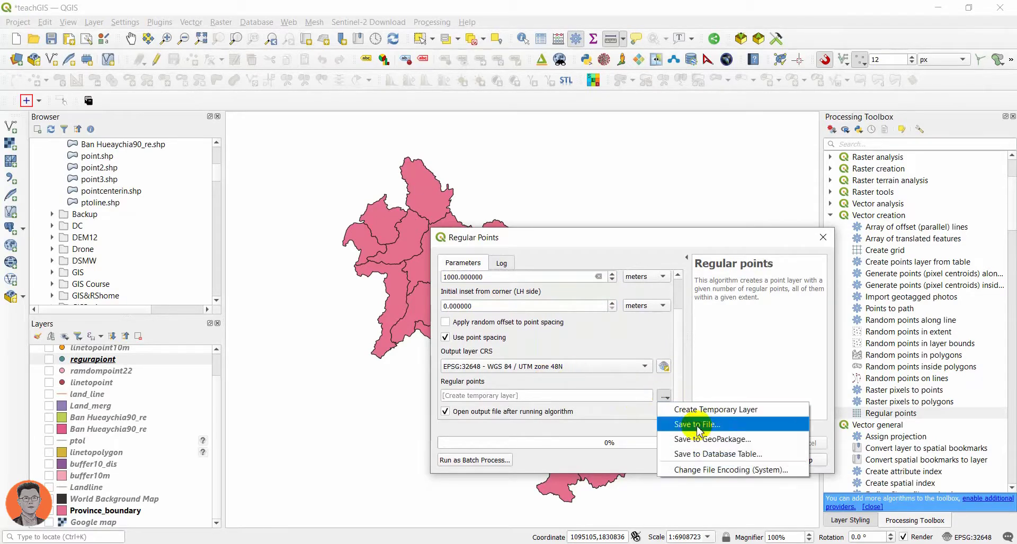
pyautogui.click(697, 425)
pyautogui.scroll(-2, 579, 370)
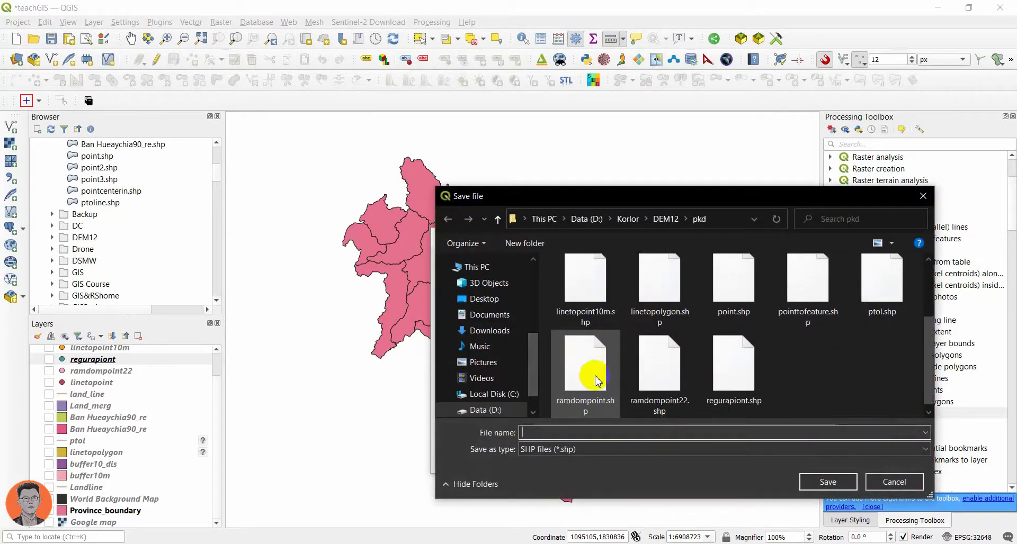
pyautogui.click(548, 433)
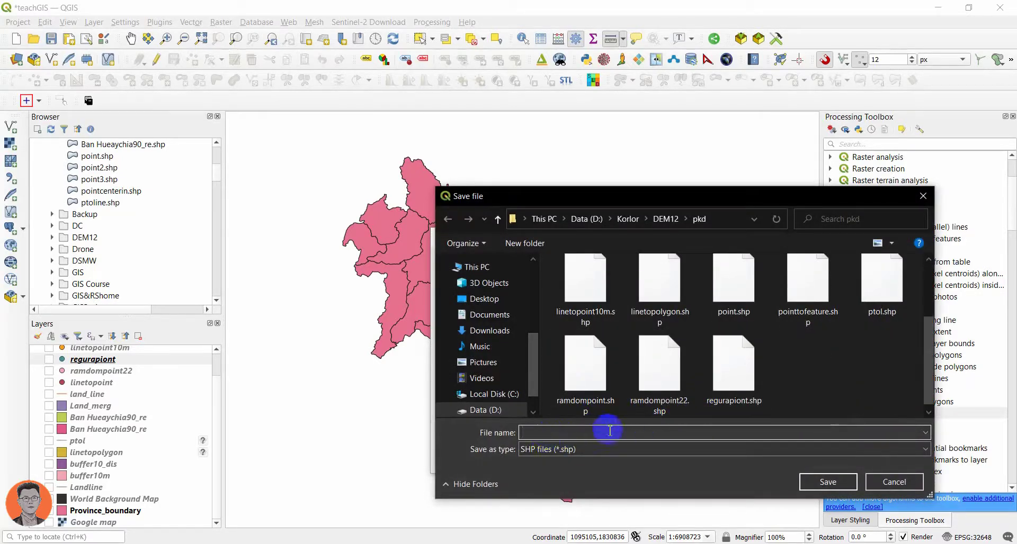
pyautogui.write('regura')
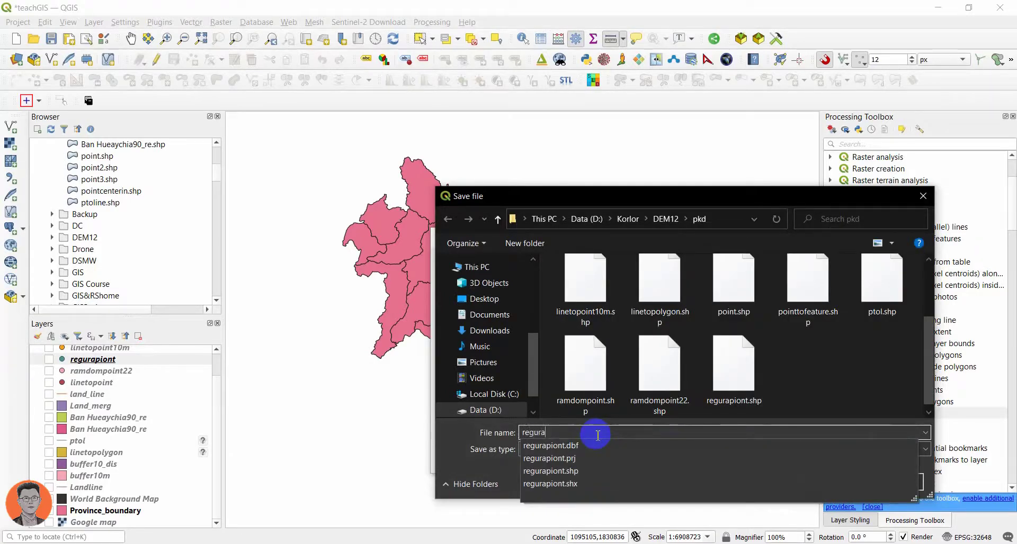
pyautogui.write('r_point')
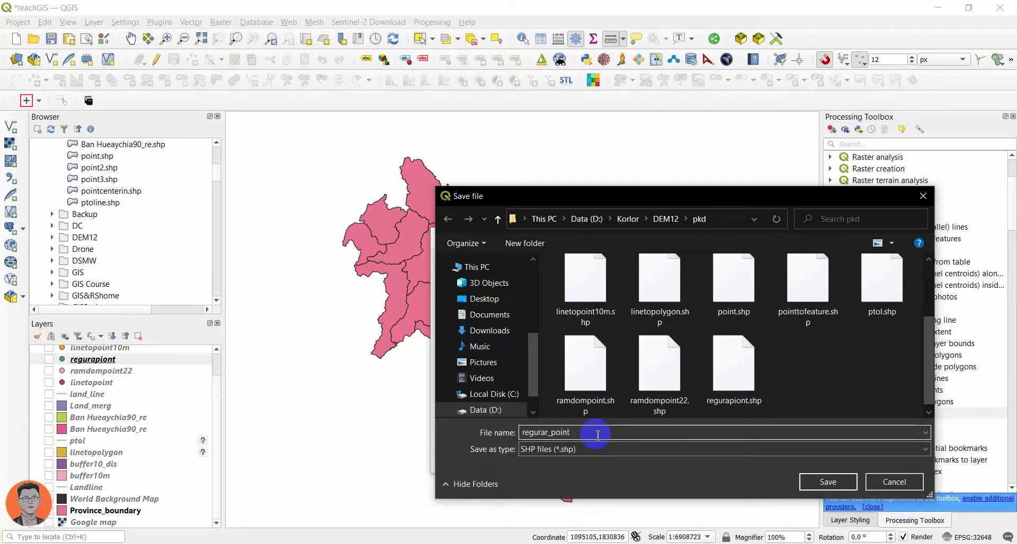
pyautogui.press('Return')
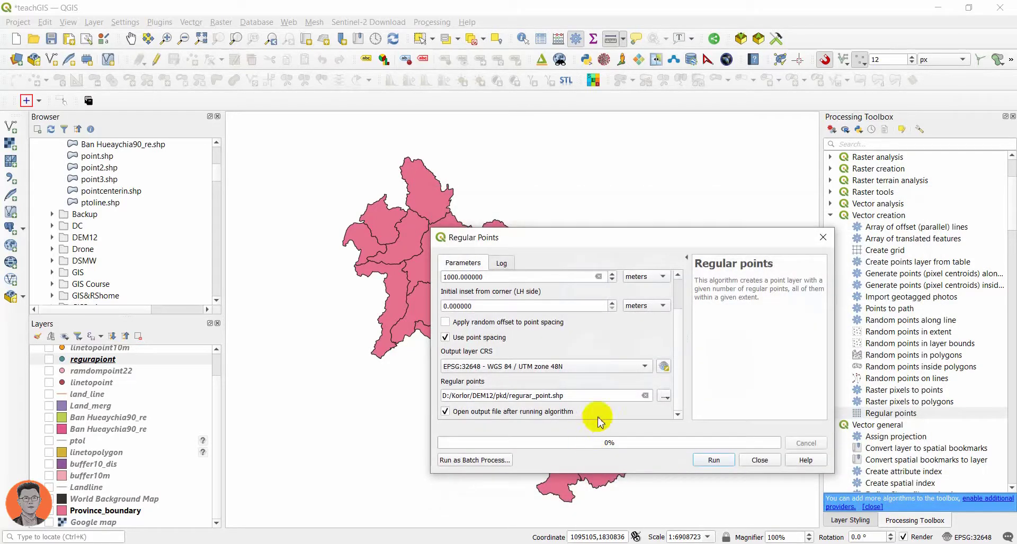
pyautogui.click(715, 460)
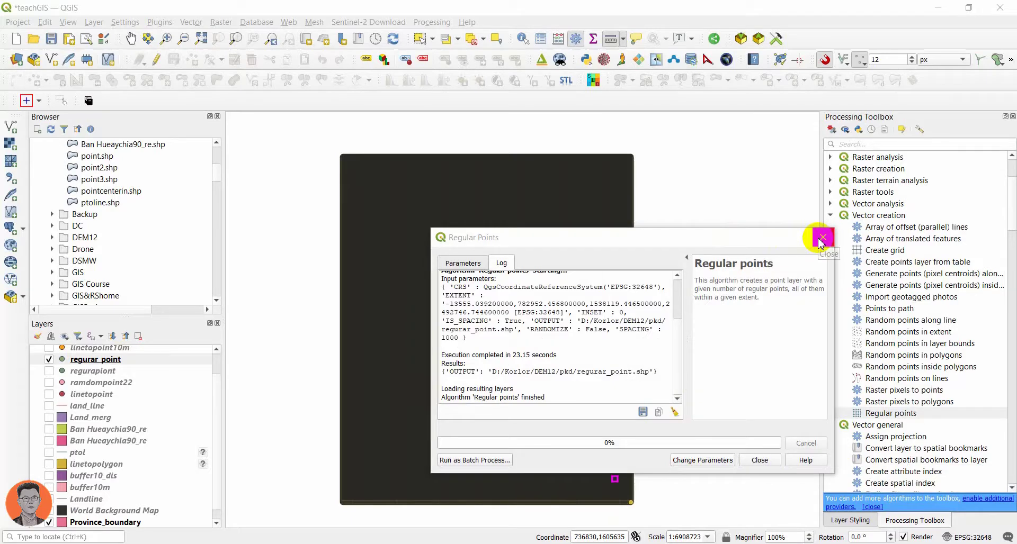
# Run Regular Points again with 10000 m spacing and output file regurar_point10000.shp, and close the dialog
pyautogui.scroll(3, 597, 324)
pyautogui.click(462, 263)
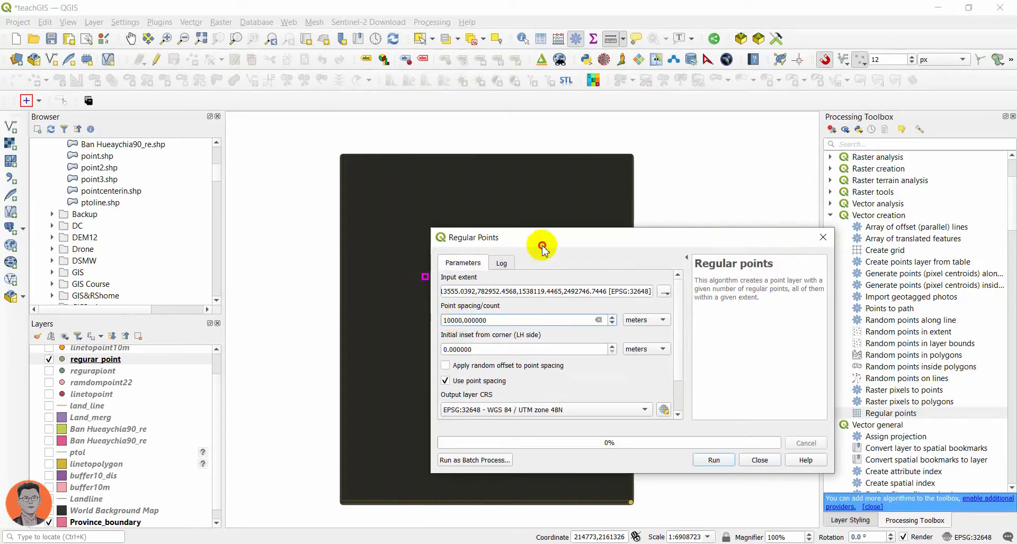
pyautogui.scroll(-1, 511, 336)
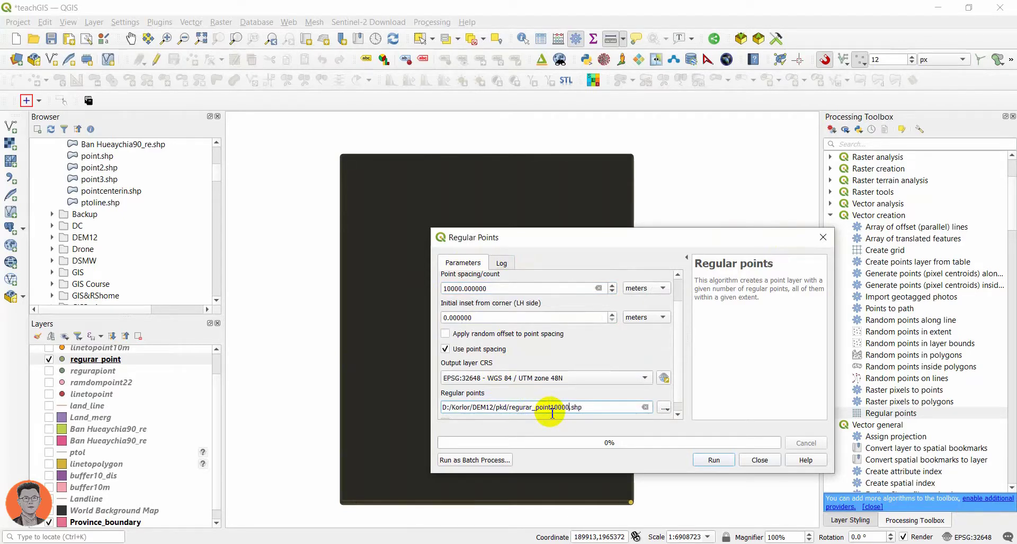
pyautogui.click(709, 459)
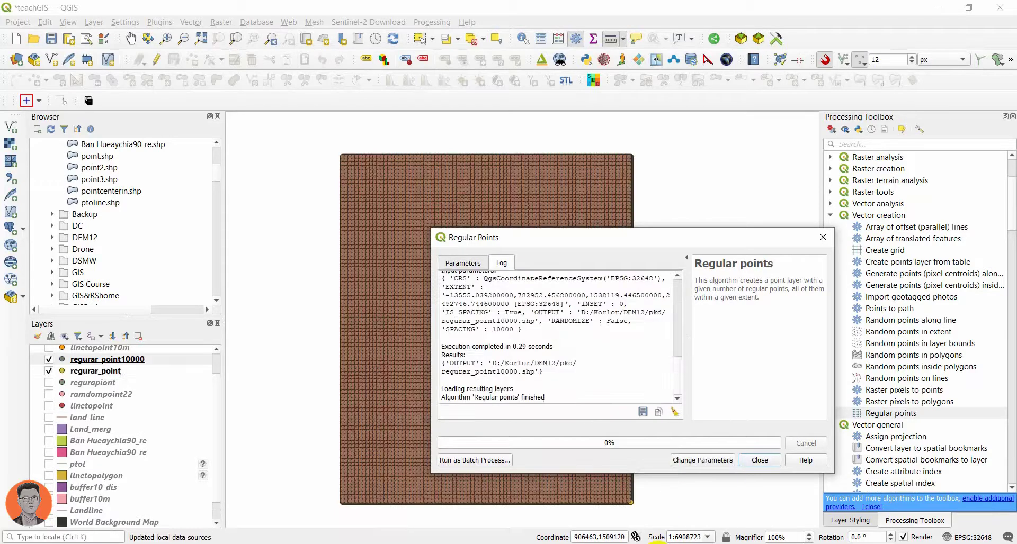
pyautogui.click(759, 460)
# Compare the two point grids up close along the province boundary, and hide the regurar_point layer
pyautogui.scroll(5, 460, 222)
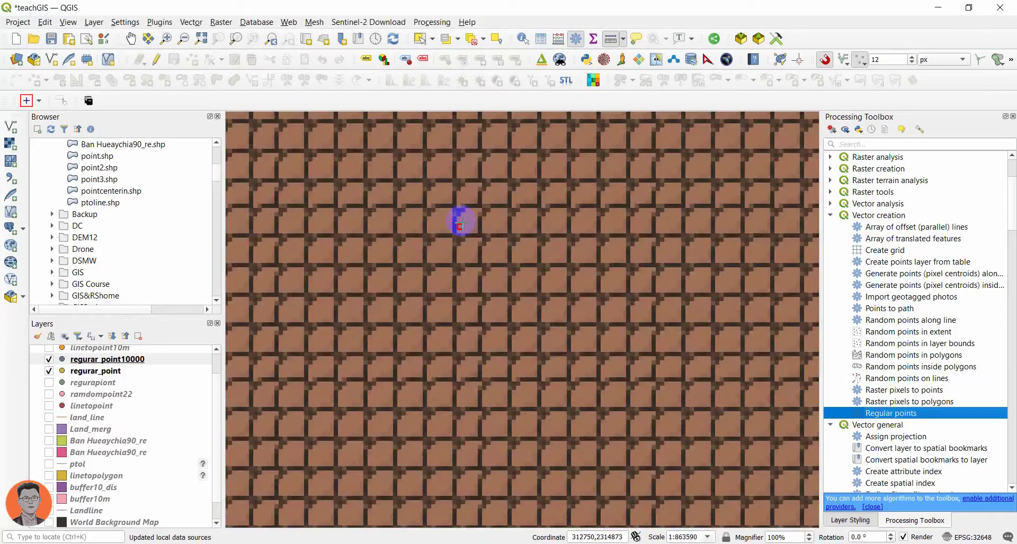
pyautogui.scroll(3, 466, 237)
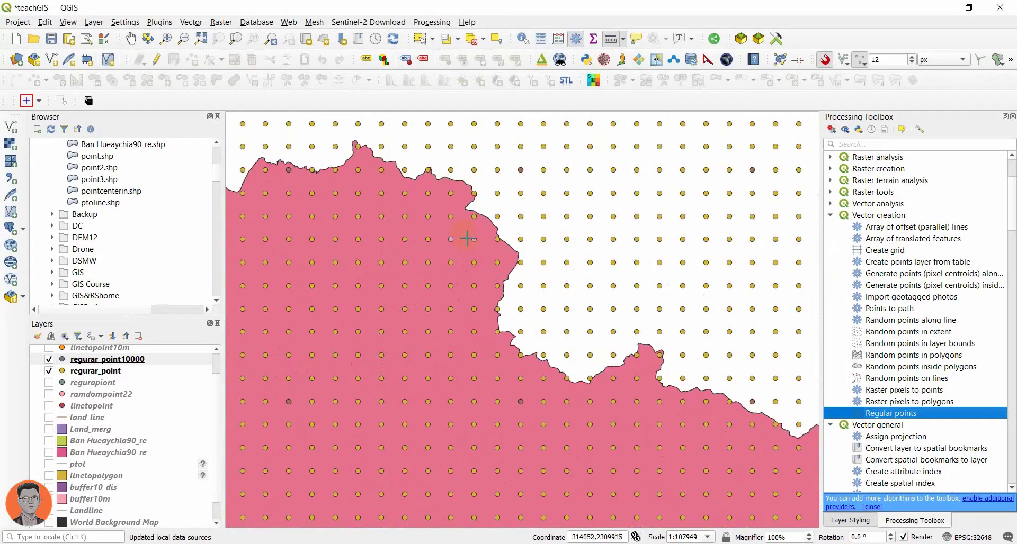
pyautogui.scroll(1, 83, 358)
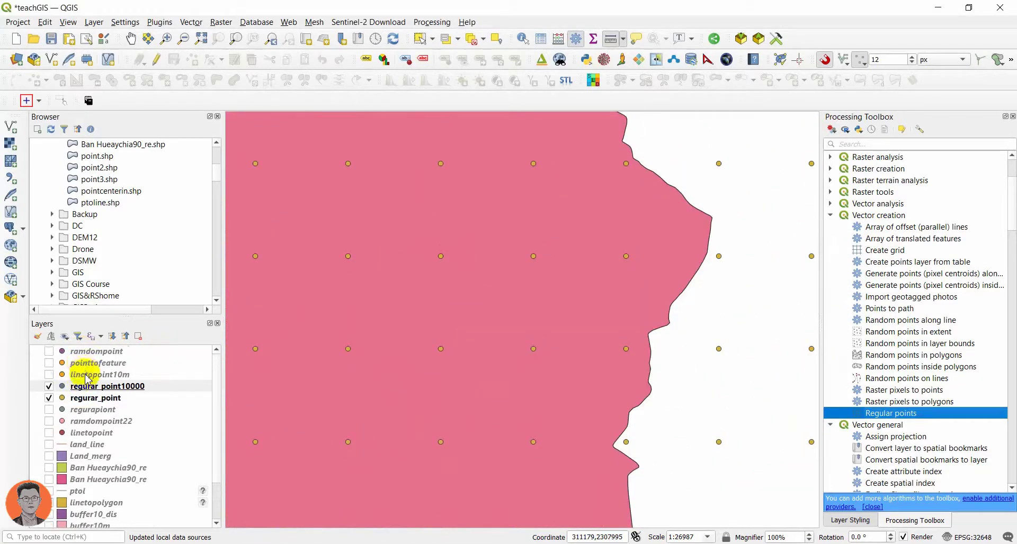
pyautogui.click(50, 398)
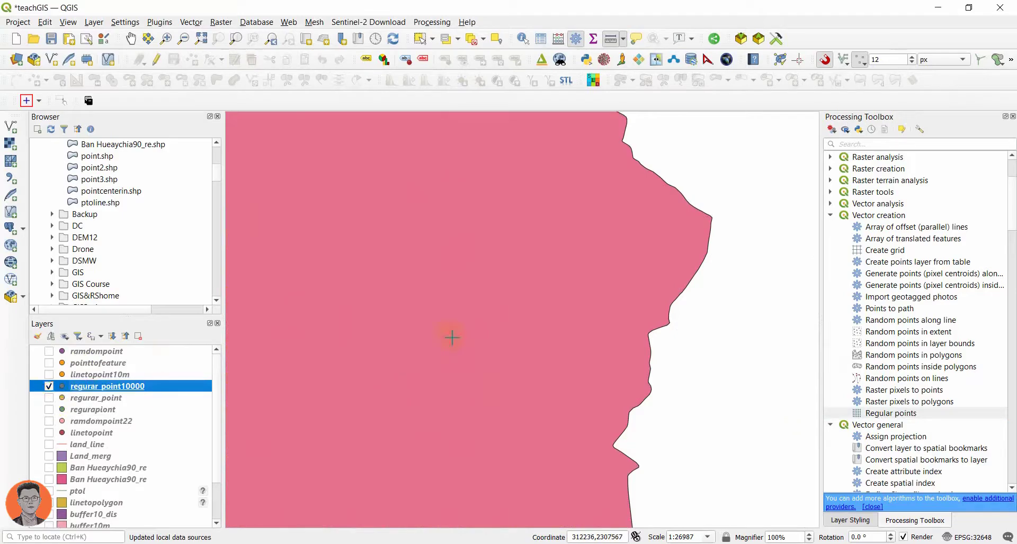
# Examine the spacing and coverage of the regurar_point10000 grid over the provinces
pyautogui.scroll(-2, 454, 336)
pyautogui.scroll(-1, 471, 369)
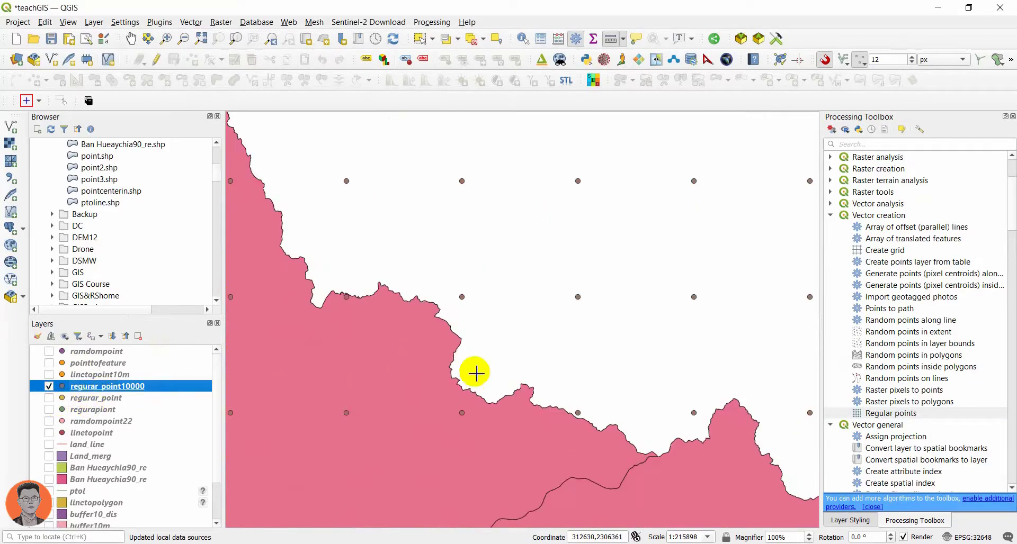
pyautogui.moveTo(481, 368); pyautogui.dragTo(578, 334)
pyautogui.scroll(-4, 577, 334)
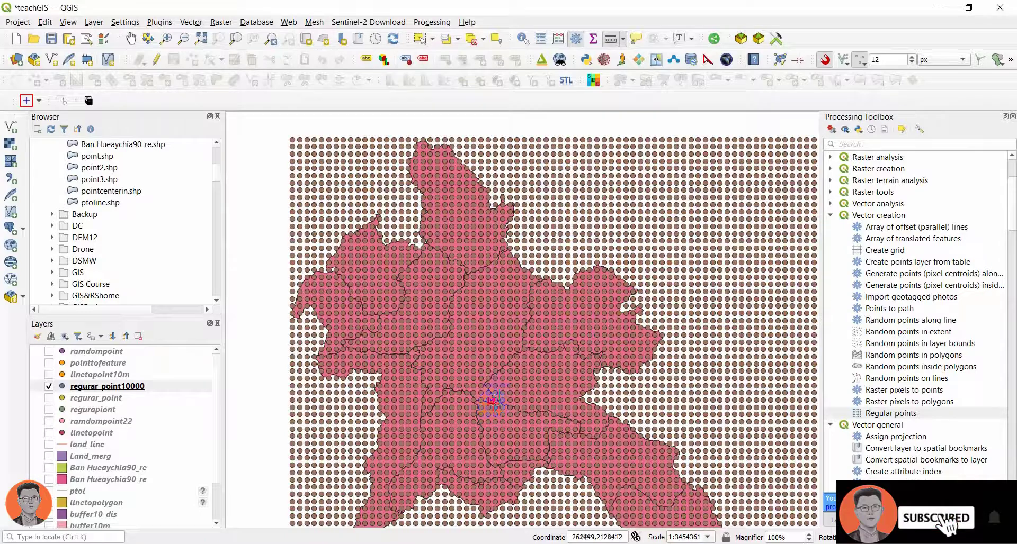
pyautogui.scroll(1, 494, 403)
pyautogui.moveTo(629, 351); pyautogui.dragTo(524, 262)
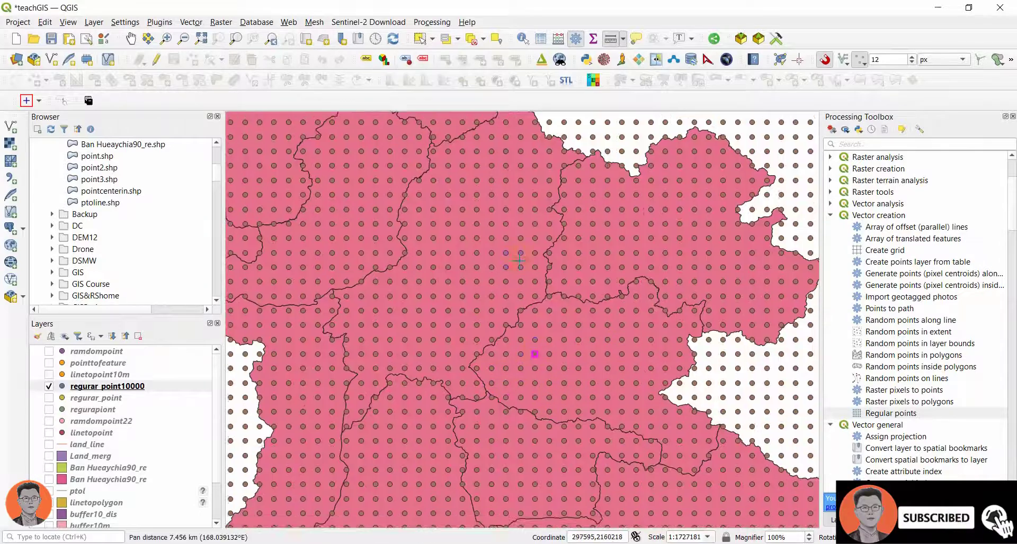
pyautogui.moveTo(535, 356); pyautogui.dragTo(561, 291)
pyautogui.moveTo(460, 397); pyautogui.dragTo(397, 217)
pyautogui.moveTo(604, 286); pyautogui.dragTo(233, 370)
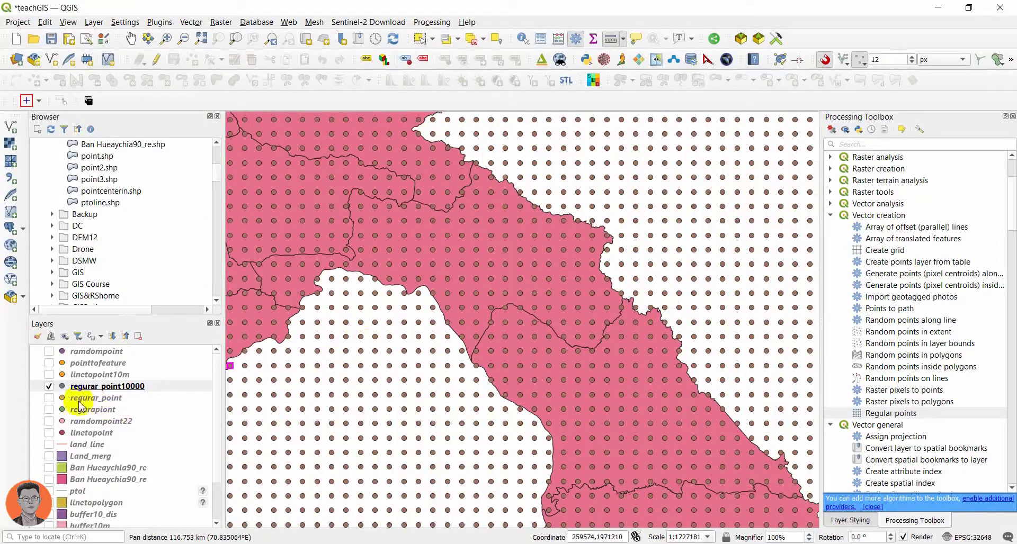
# Hide the regurar_point10000 layer, show the regurar_point layer and inspect its point spacing up close
pyautogui.click(50, 387)
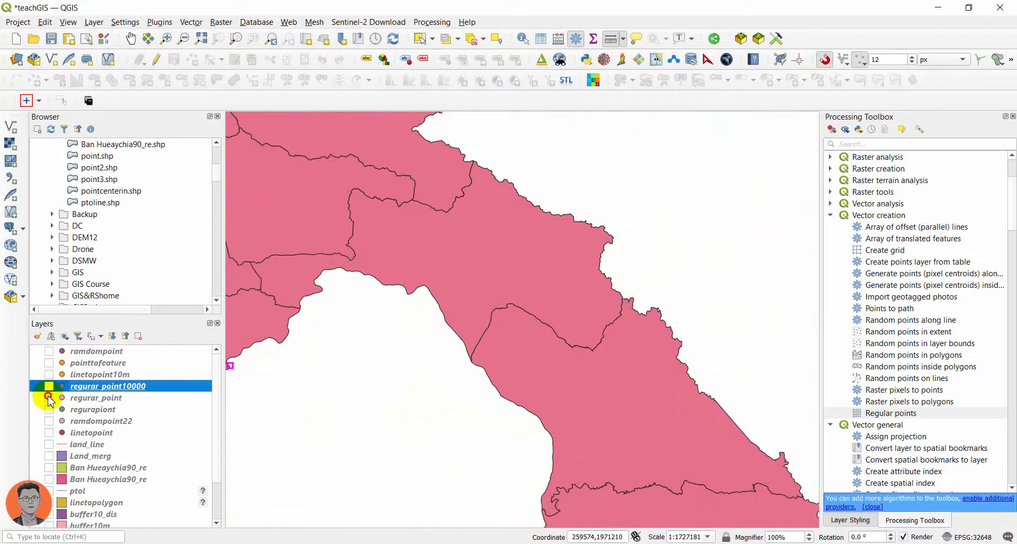
pyautogui.click(49, 398)
pyautogui.scroll(3, 442, 295)
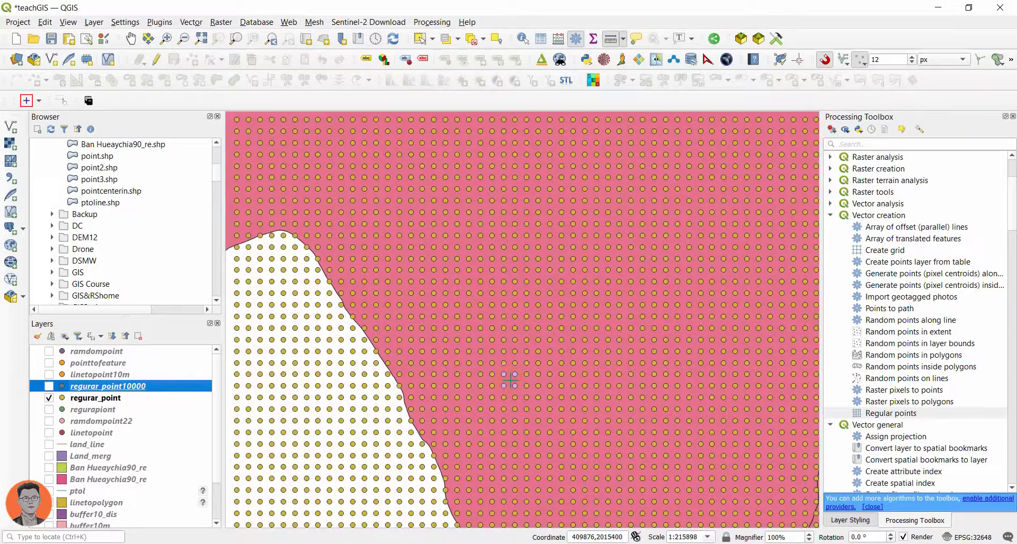
pyautogui.scroll(1, 510, 380)
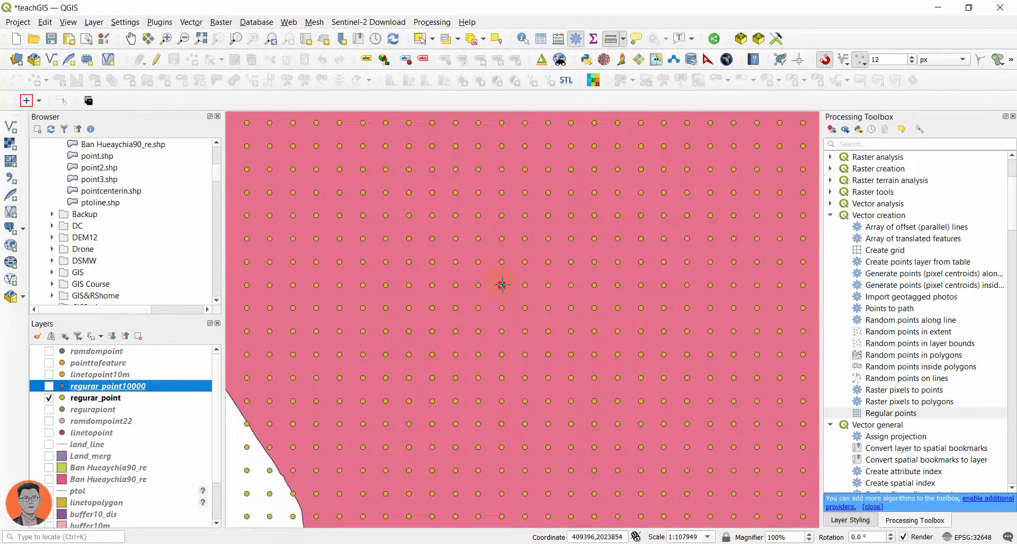
pyautogui.scroll(3, 502, 285)
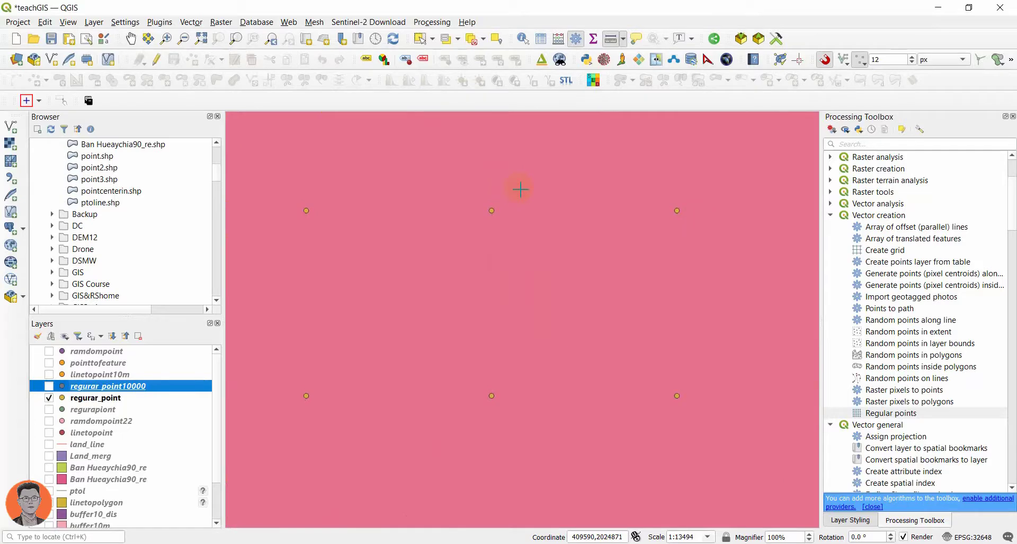
# Examine the density and coverage of the regurar_point grid across the provinces
pyautogui.scroll(-2, 507, 198)
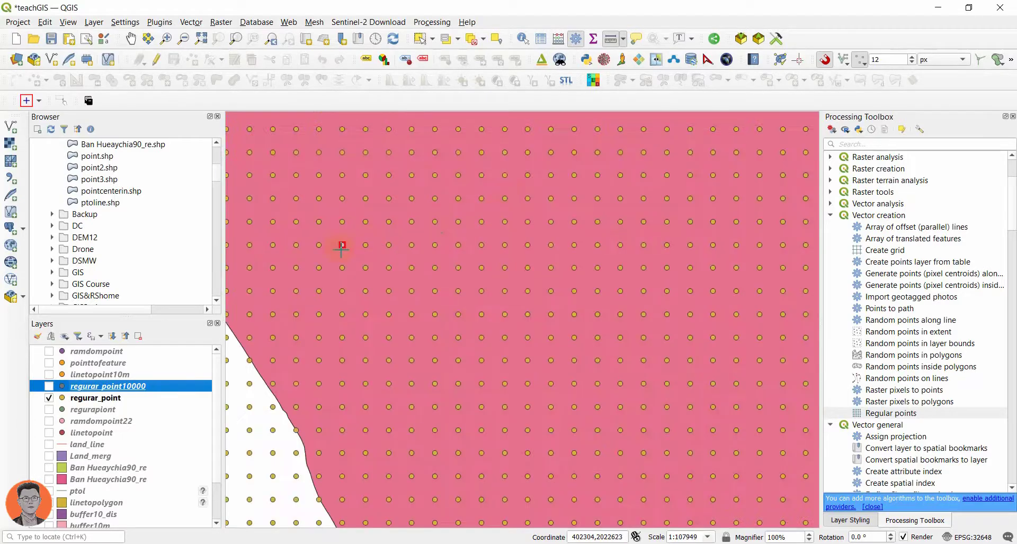
pyautogui.scroll(-1, 341, 249)
pyautogui.moveTo(388, 276); pyautogui.dragTo(534, 462)
pyautogui.moveTo(412, 187); pyautogui.dragTo(574, 440)
pyautogui.moveTo(378, 140); pyautogui.dragTo(531, 411)
pyautogui.moveTo(442, 196); pyautogui.dragTo(495, 322)
pyautogui.scroll(-1, 517, 216)
pyautogui.moveTo(513, 212); pyautogui.dragTo(581, 347)
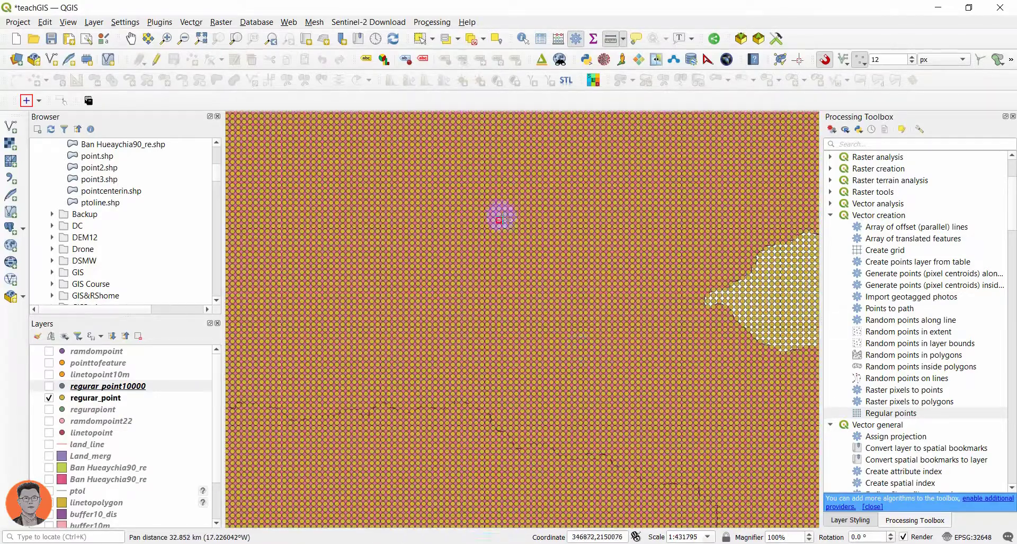
pyautogui.moveTo(497, 216); pyautogui.dragTo(545, 303)
pyautogui.scroll(-2, 512, 284)
pyautogui.scroll(4, 512, 284)
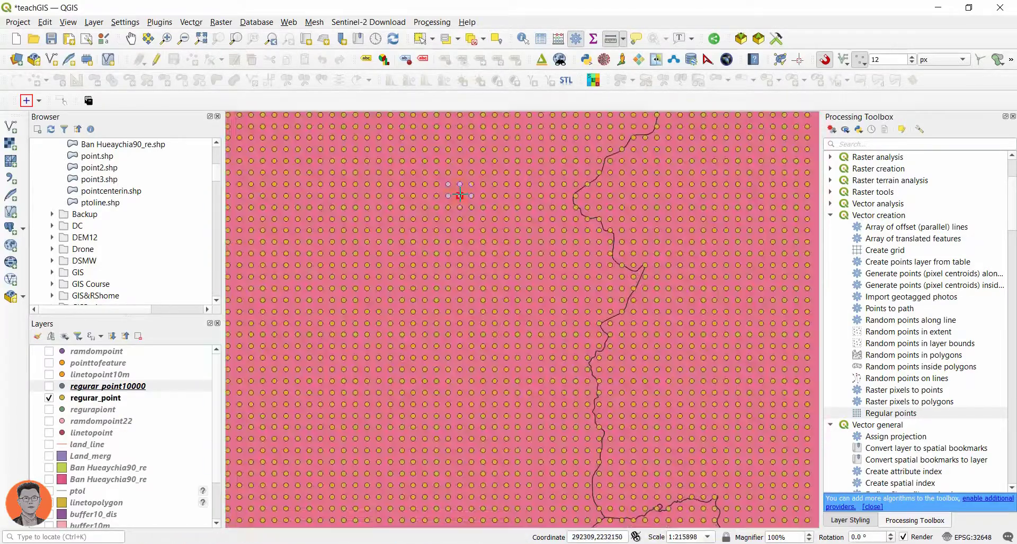
pyautogui.moveTo(532, 288); pyautogui.dragTo(601, 465)
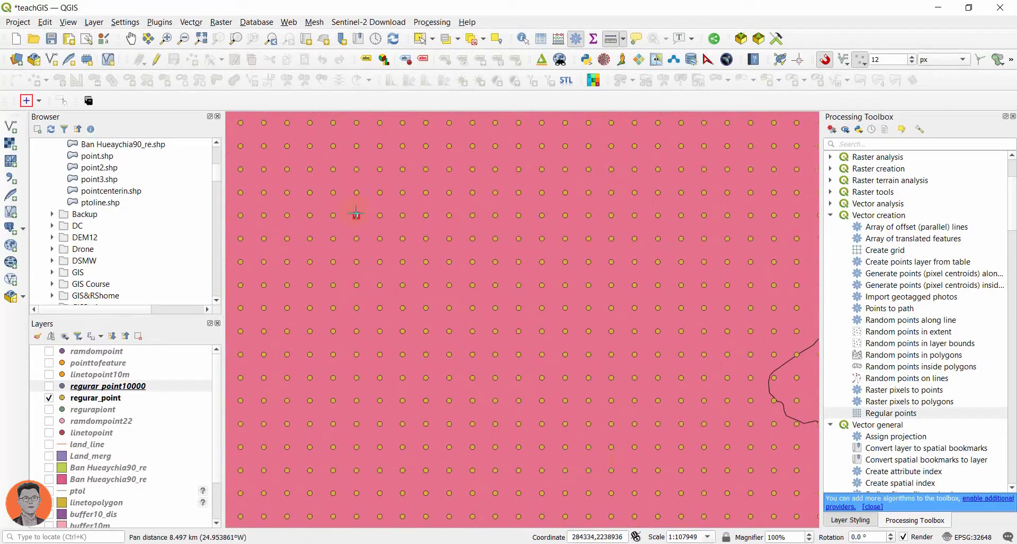
pyautogui.moveTo(357, 216)
pyautogui.mouseDown()
pyautogui.moveTo(469, 279)
pyautogui.moveTo(469, 363)
pyautogui.moveTo(436, 279)
pyautogui.moveTo(463, 318)
pyautogui.mouseUp()
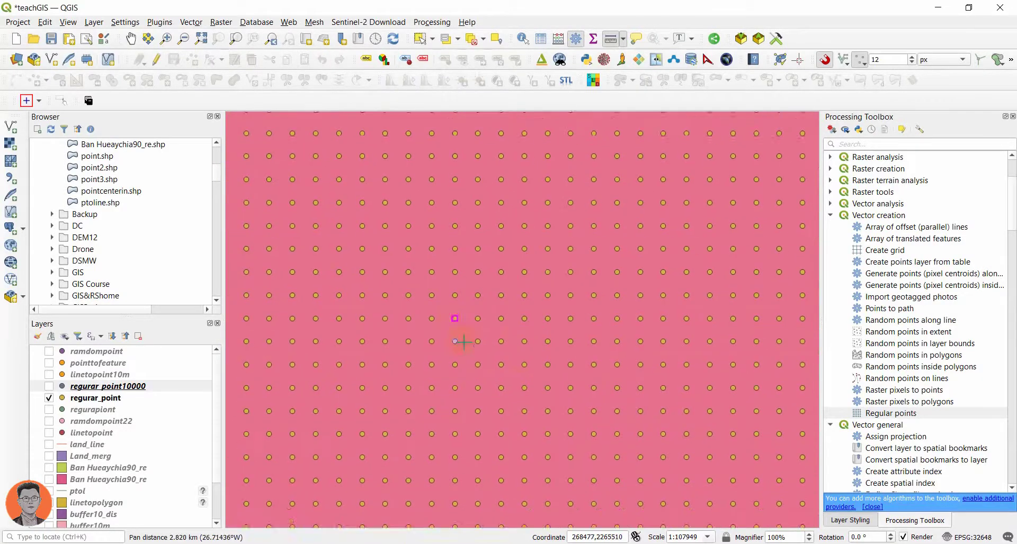
# Set up a new Regular Points run with its input extent calculated from a layer and 5000 m point spacing
pyautogui.click(889, 414)
pyautogui.doubleClick(889, 414)
pyautogui.click(665, 292)
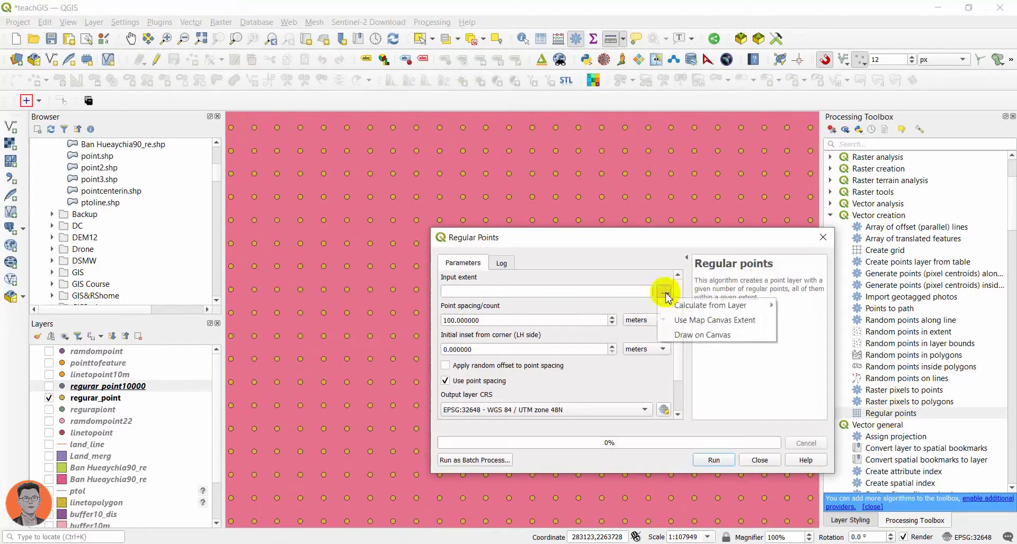
pyautogui.moveTo(676, 310)
pyautogui.click(826, 357)
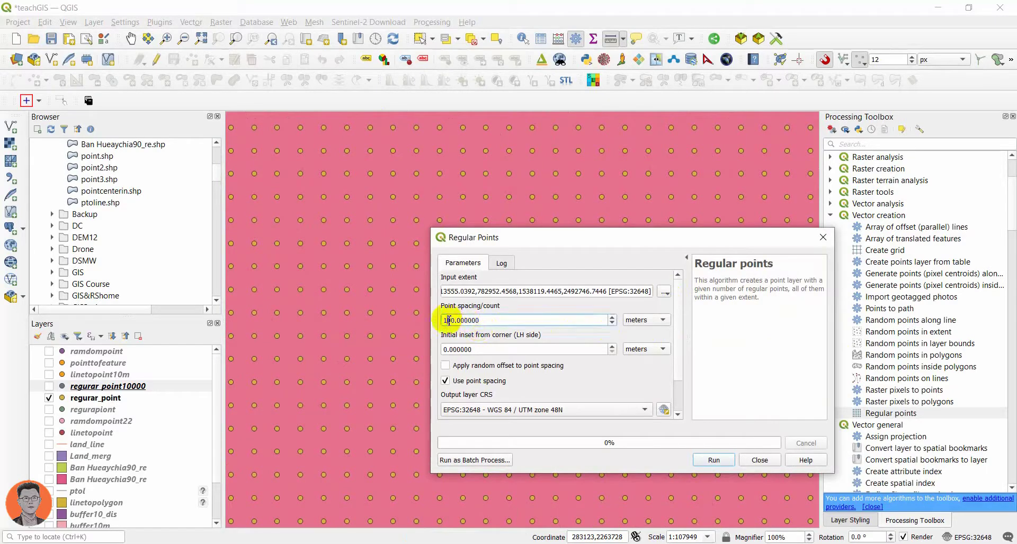
pyautogui.press('BackSpace')
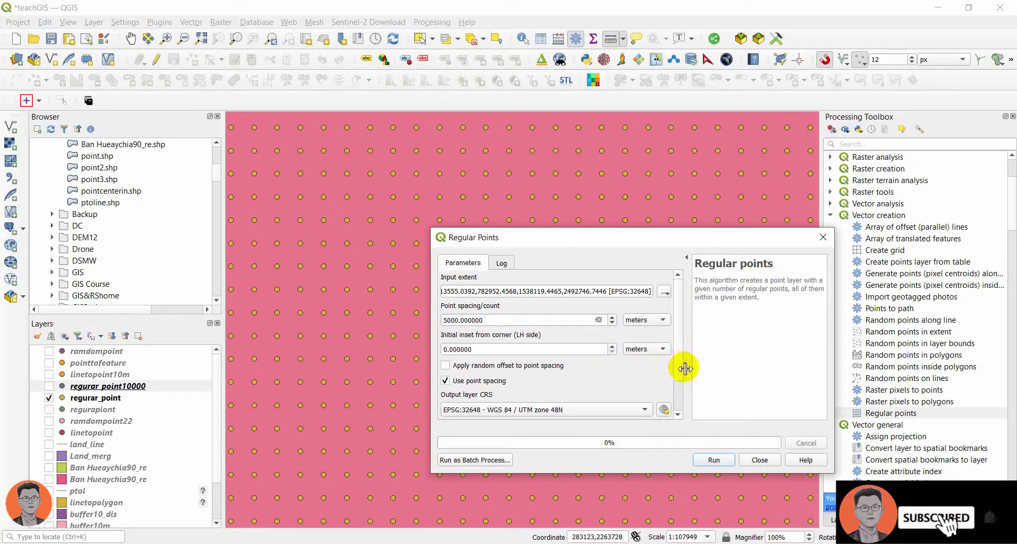
# Save the regular points output as regurar_point5000.shp in the pkd folder and run the tool
pyautogui.click(678, 392)
pyautogui.scroll(-1, 678, 391)
pyautogui.click(665, 396)
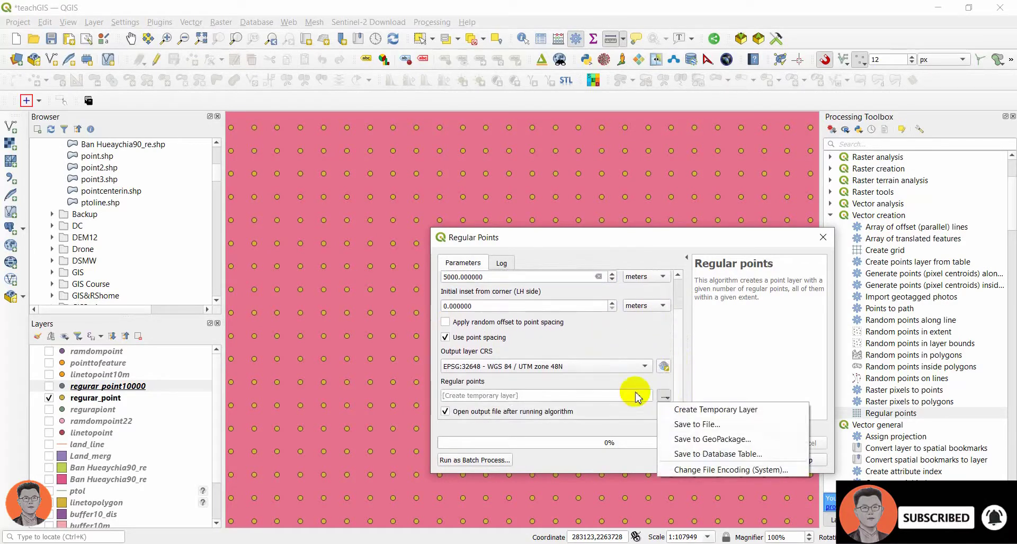
pyautogui.click(672, 409)
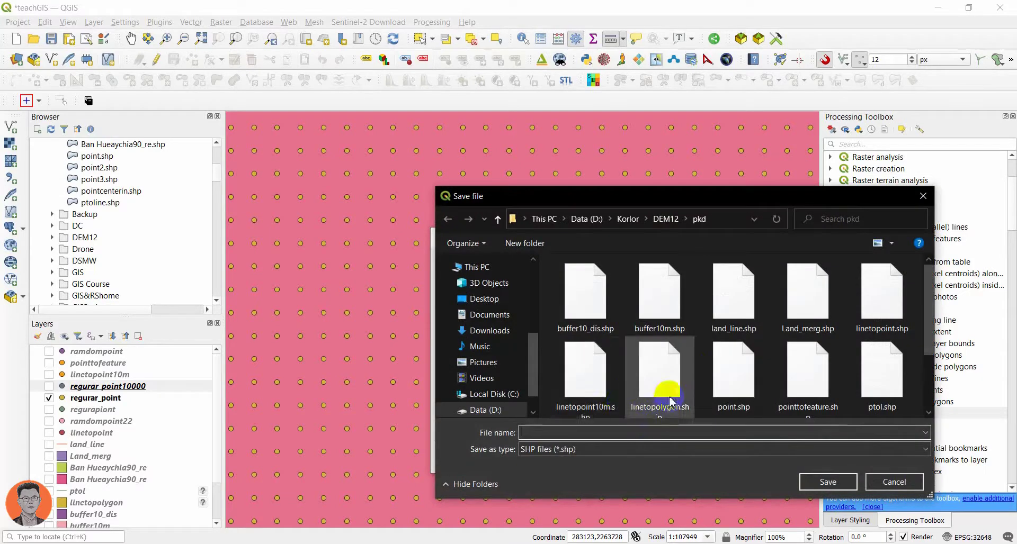
pyautogui.scroll(-2, 672, 399)
pyautogui.click(876, 381)
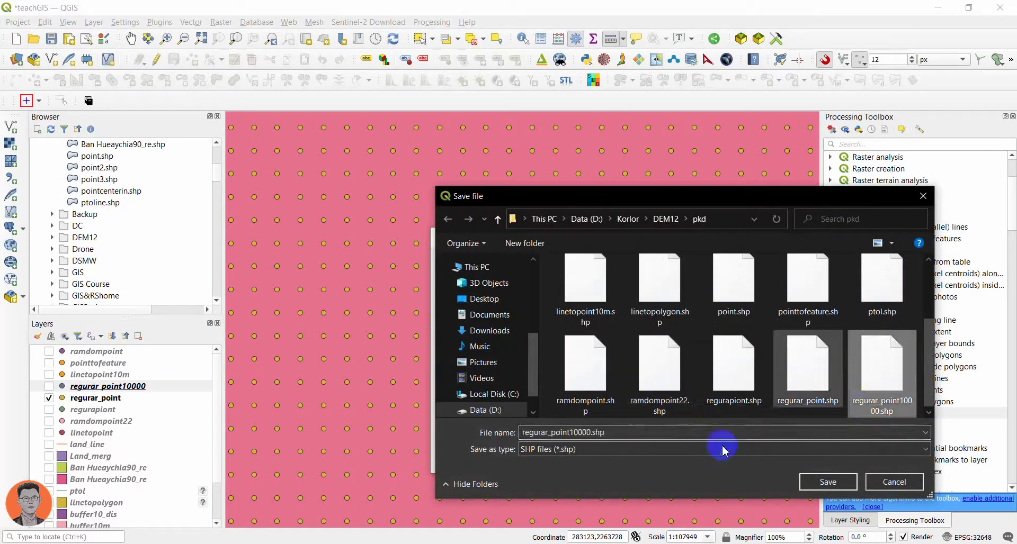
pyautogui.doubleClick(582, 431)
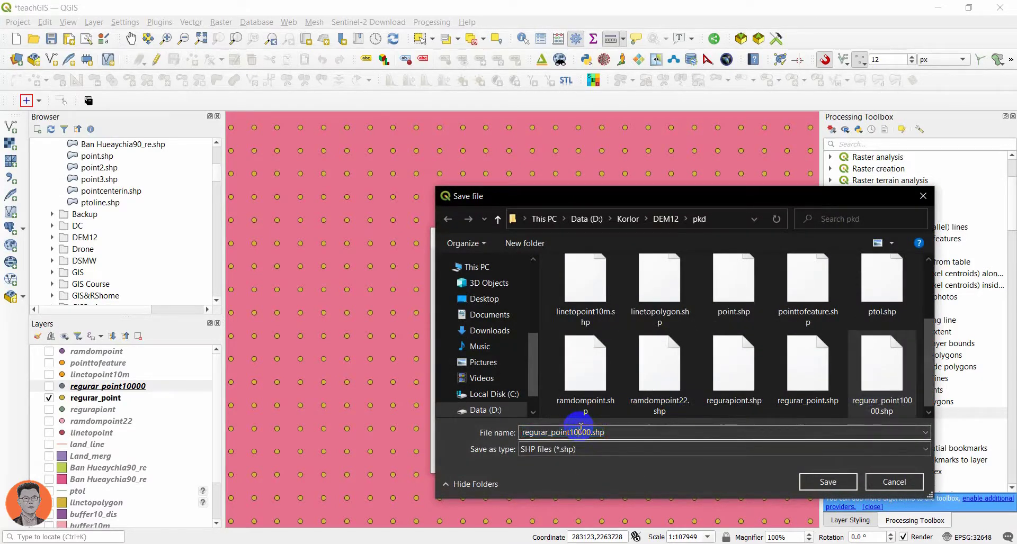
pyautogui.press('BackSpace')
pyautogui.press('BackSpace')
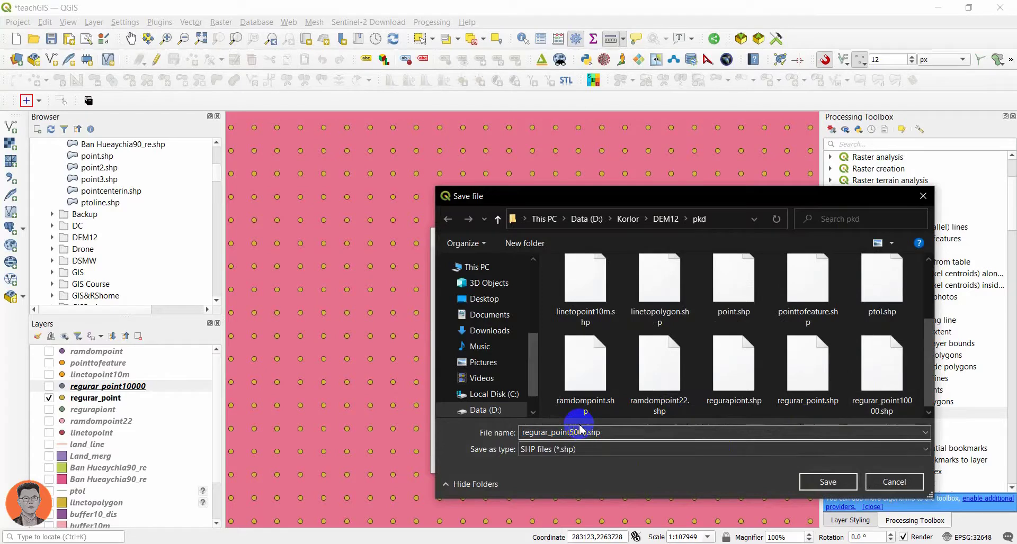
pyautogui.click(813, 482)
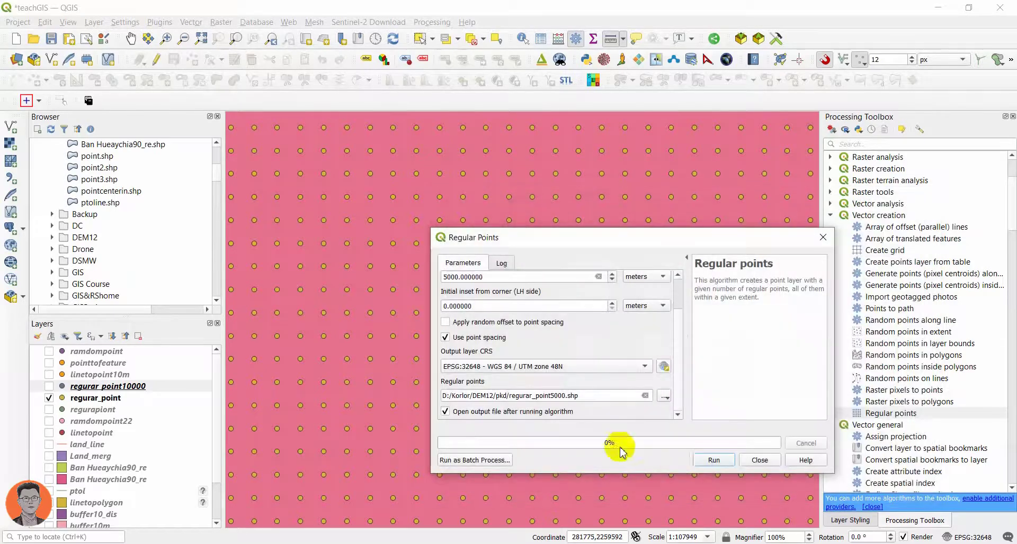
pyautogui.click(698, 465)
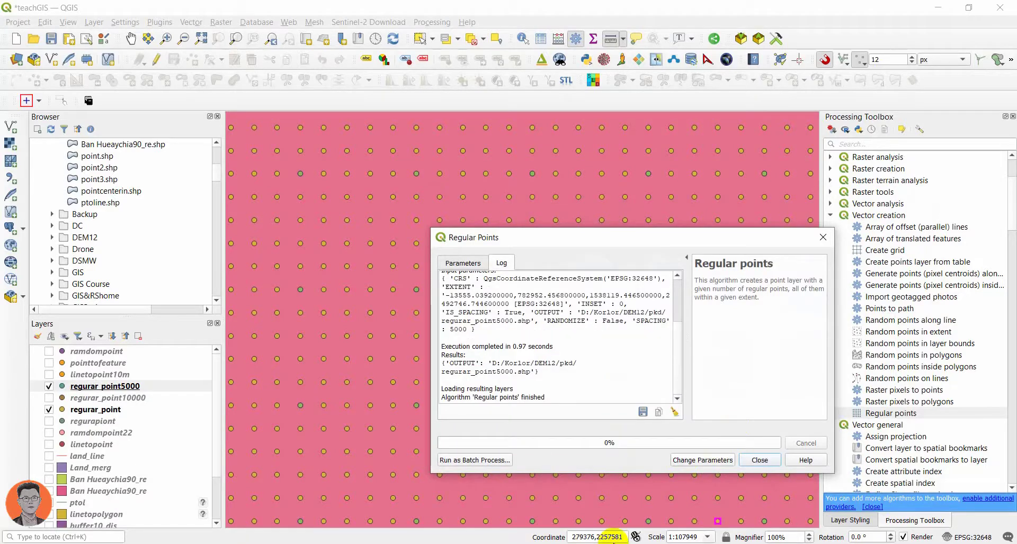
pyautogui.click(823, 237)
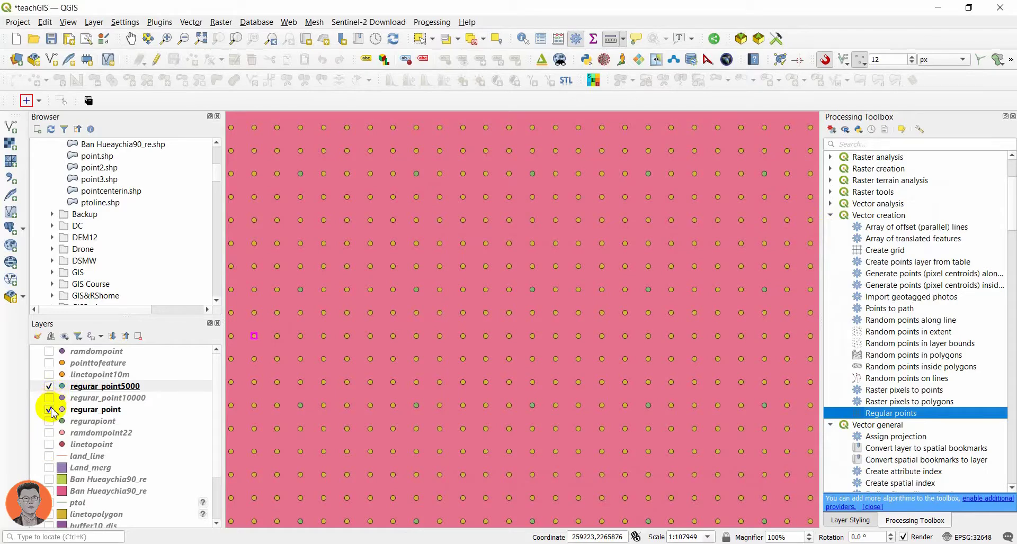
# Toggle the regurar_point layer to compare its spacing with regurar_point5000, leaving regurar_point hidden
pyautogui.click(49, 411)
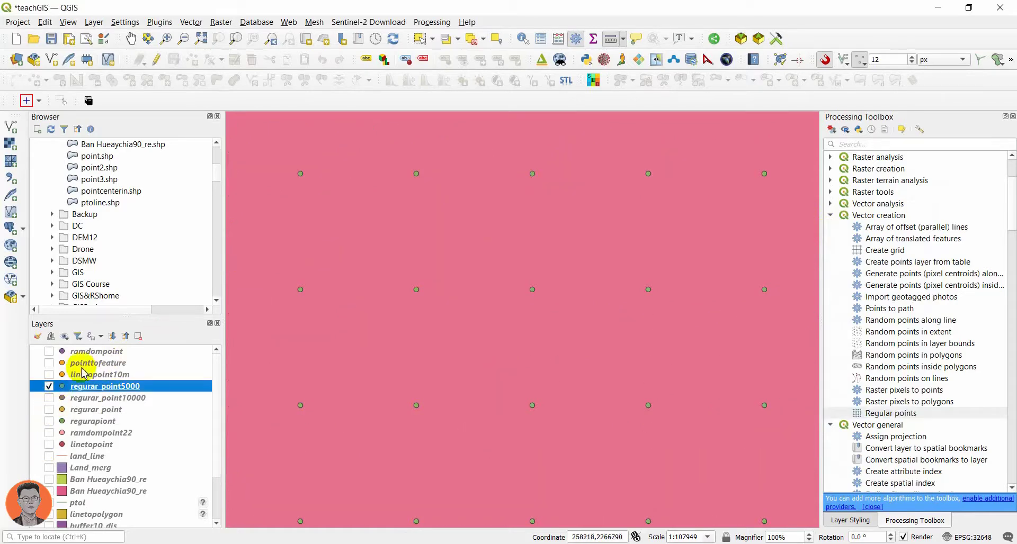
pyautogui.click(49, 410)
pyautogui.click(49, 411)
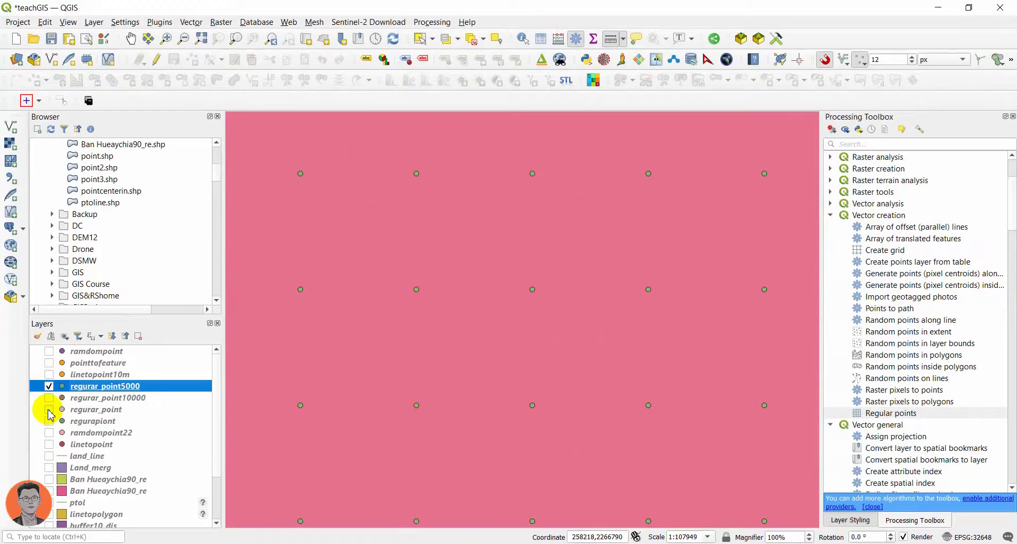
pyautogui.click(49, 410)
pyautogui.click(49, 410)
pyautogui.click(48, 411)
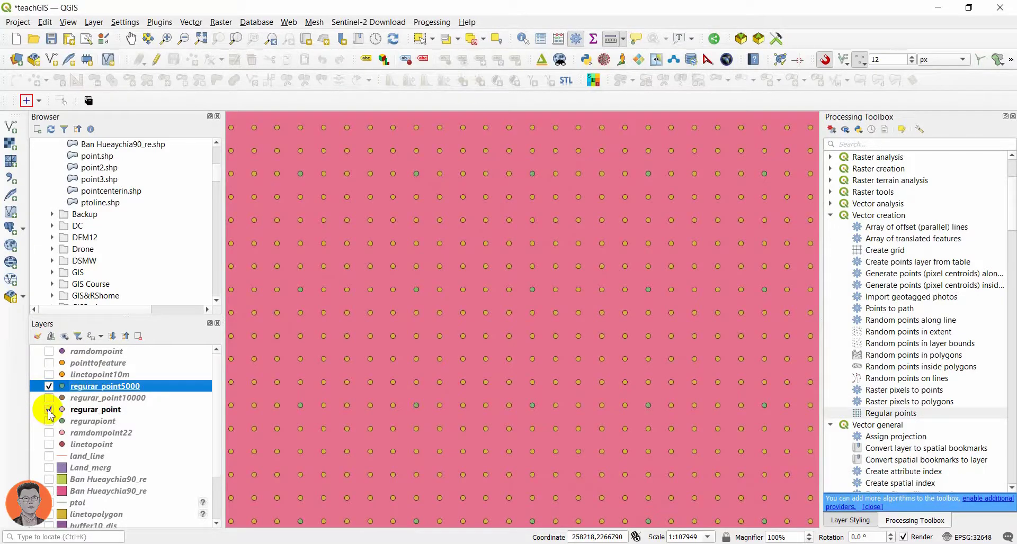
pyautogui.click(49, 411)
pyautogui.click(48, 411)
pyautogui.click(49, 411)
# Examine the density and coverage of the regurar_point5000 grid over the provinces
pyautogui.scroll(-5, 516, 256)
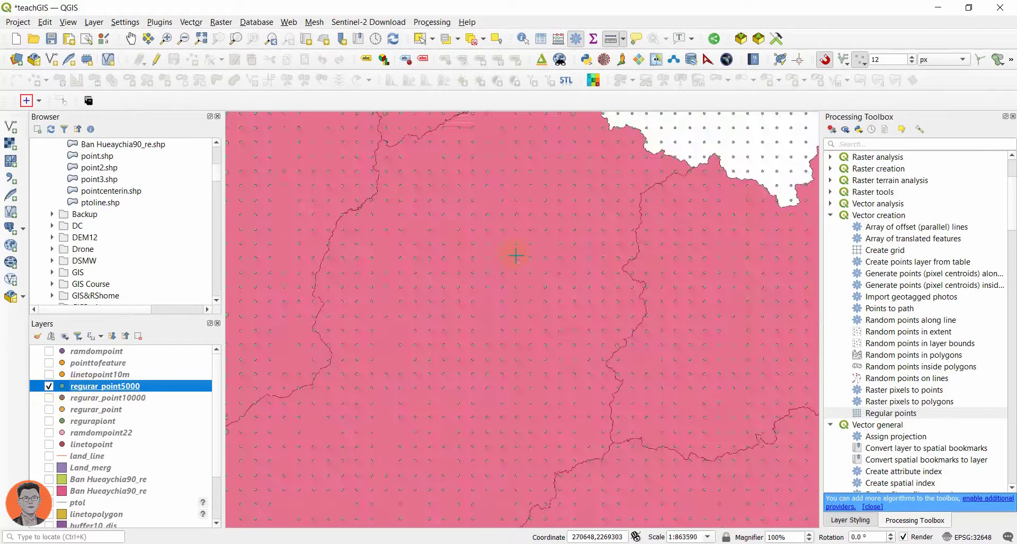
pyautogui.scroll(1, 497, 291)
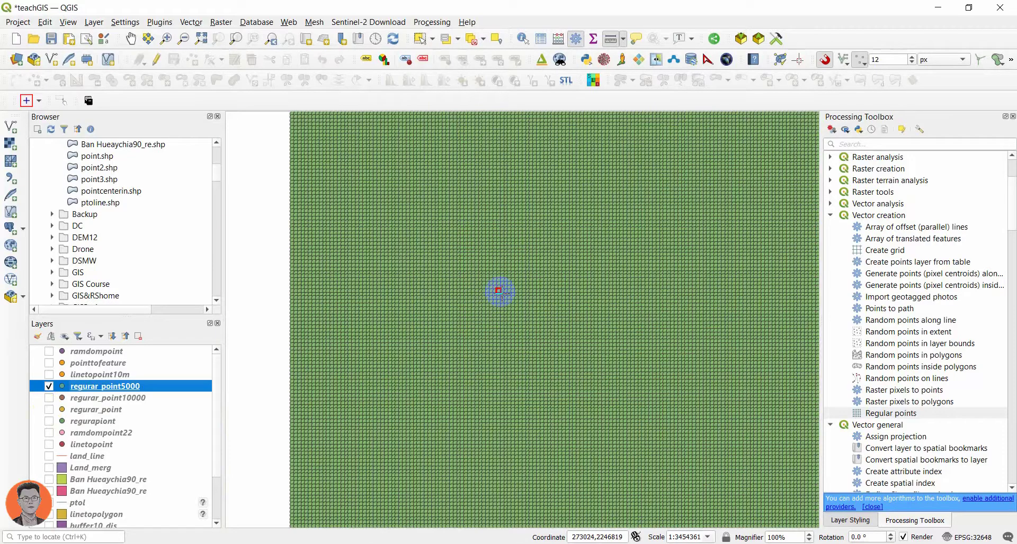
pyautogui.moveTo(457, 306); pyautogui.dragTo(455, 309)
pyautogui.moveTo(458, 265); pyautogui.dragTo(472, 246)
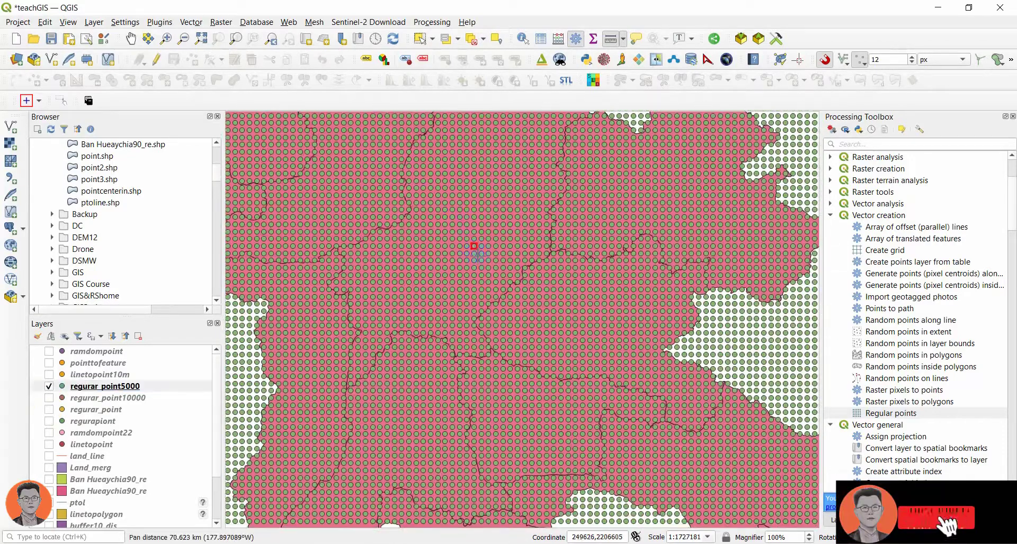
pyautogui.scroll(-1, 495, 286)
pyautogui.scroll(1, 495, 286)
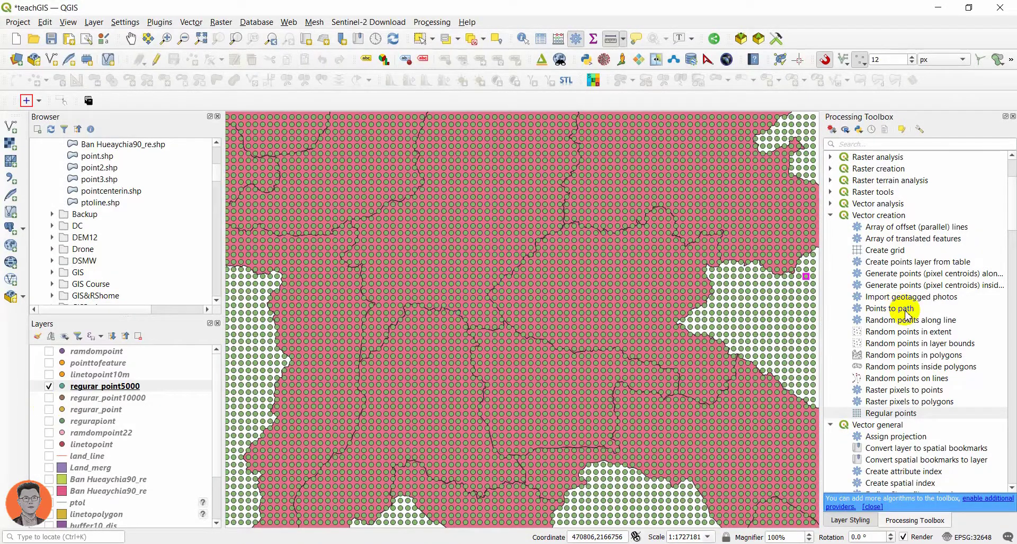
pyautogui.scroll(2, 907, 315)
pyautogui.scroll(2, 584, 307)
pyautogui.scroll(-2, 585, 310)
pyautogui.scroll(-1, 584, 312)
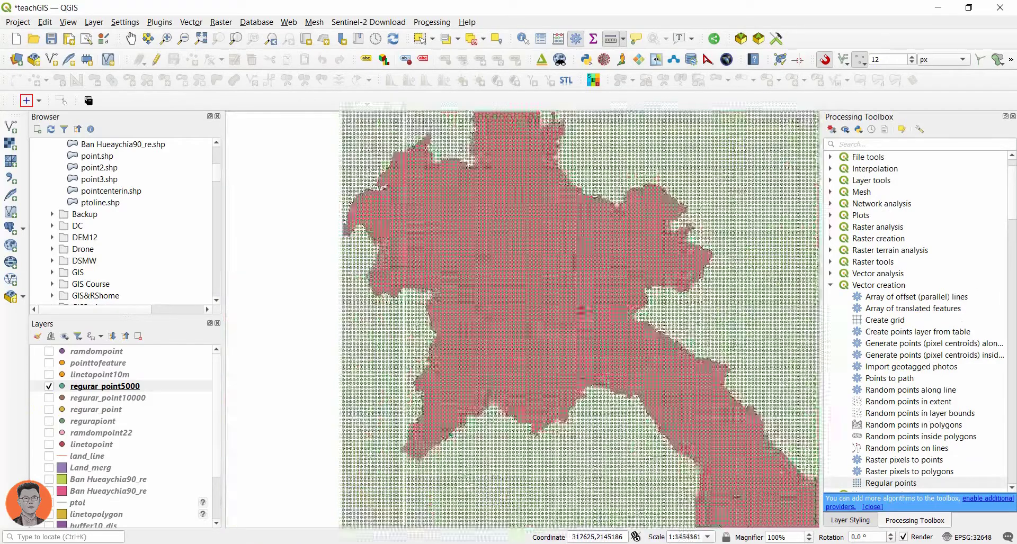
# Find the Intersection tool and set it up for regurar_point5000 with Province_boundary as the overlay layer
pyautogui.click(863, 144)
pyautogui.write('int')
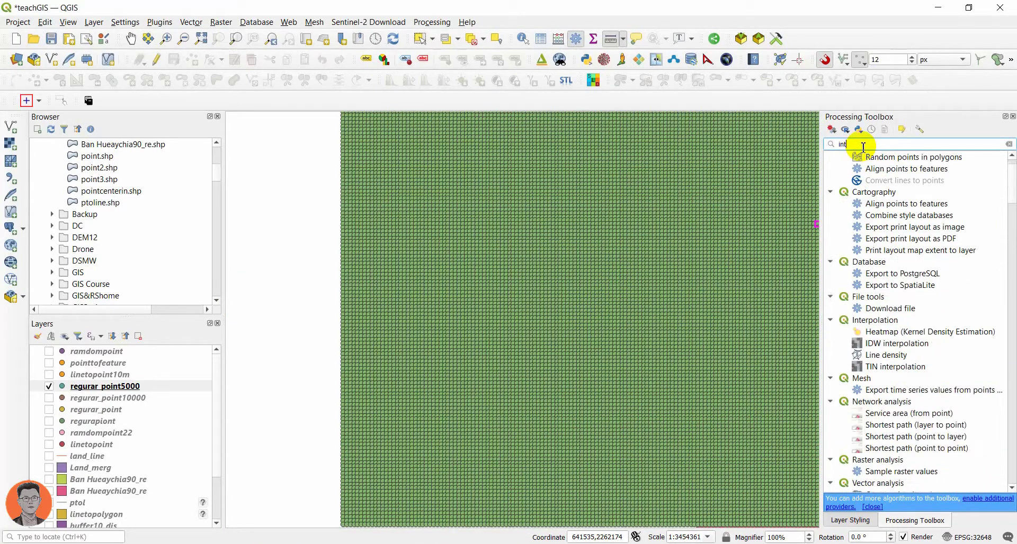
pyautogui.write('ers')
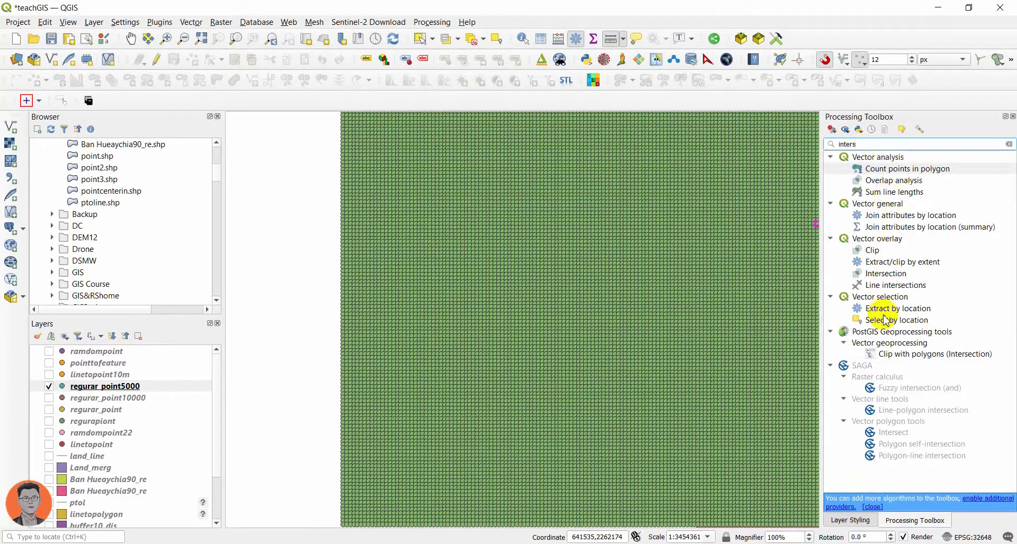
pyautogui.click(883, 273)
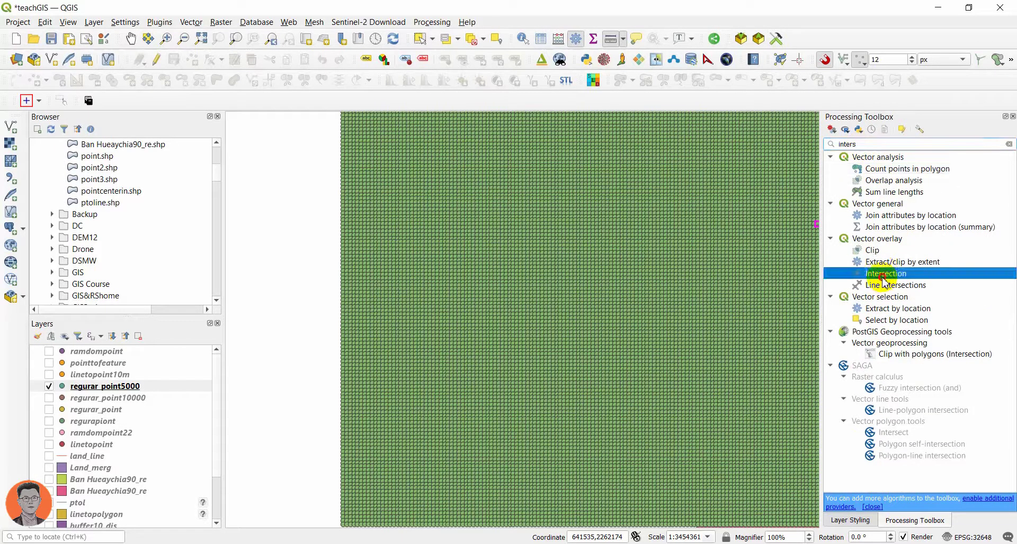
pyautogui.doubleClick(883, 278)
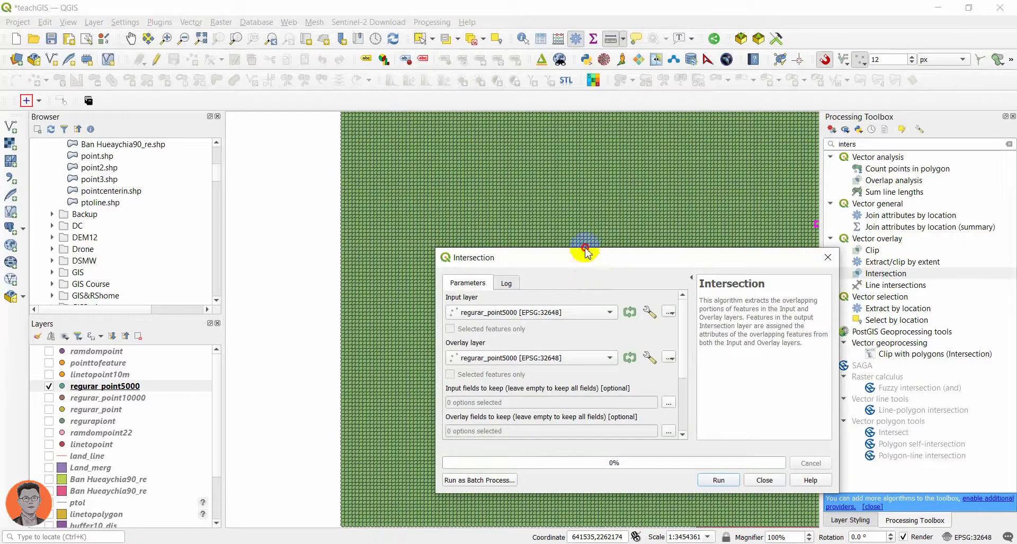
pyautogui.moveTo(585, 252); pyautogui.dragTo(540, 168)
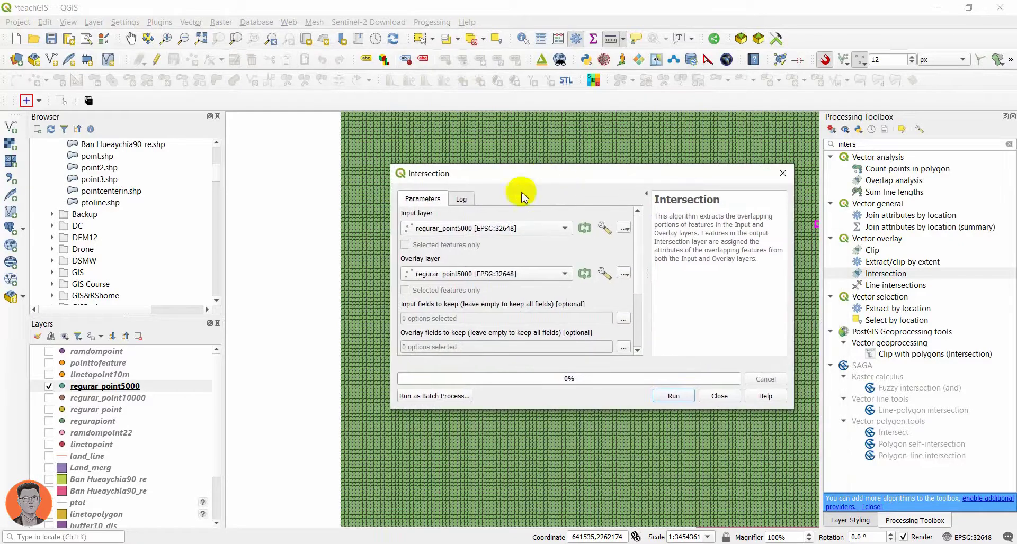
pyautogui.click(517, 275)
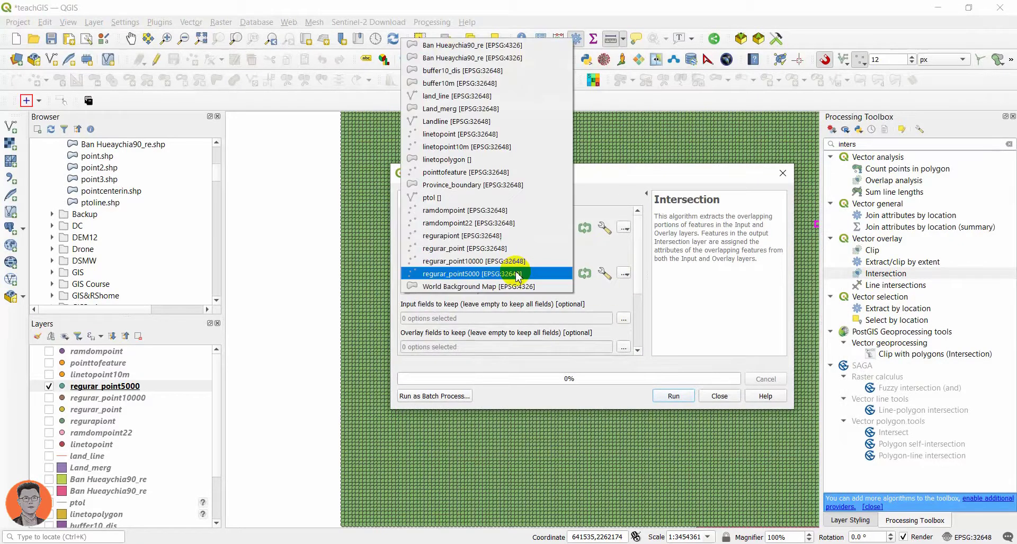
pyautogui.click(512, 189)
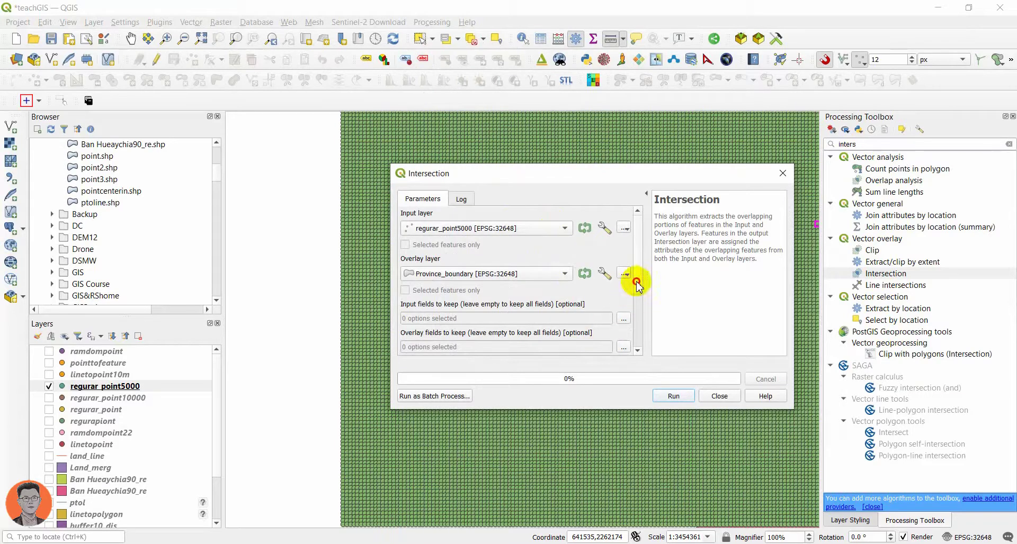
# Save the intersection output as intersect.shp in the pkd folder and run the tool
pyautogui.scroll(-3, 636, 284)
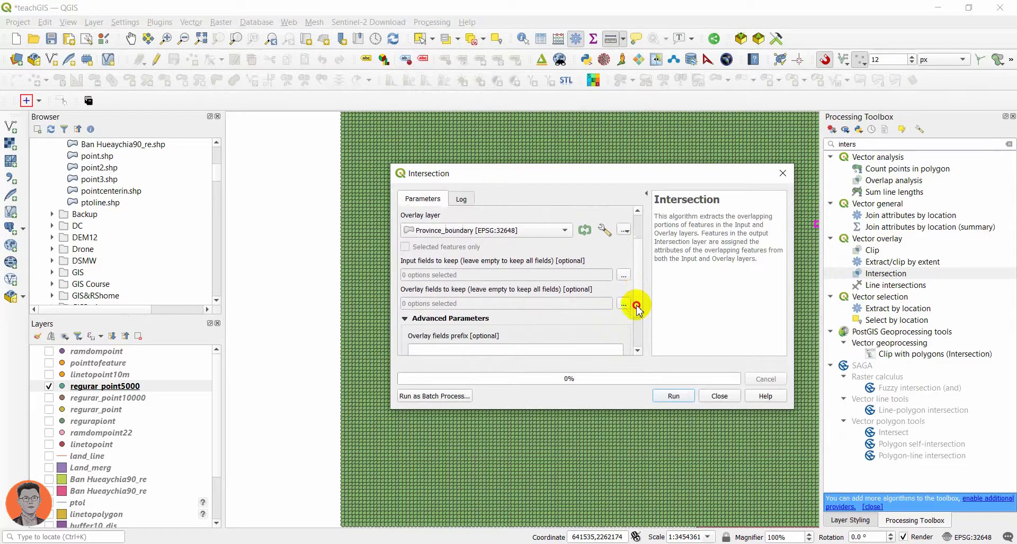
pyautogui.scroll(-3, 637, 307)
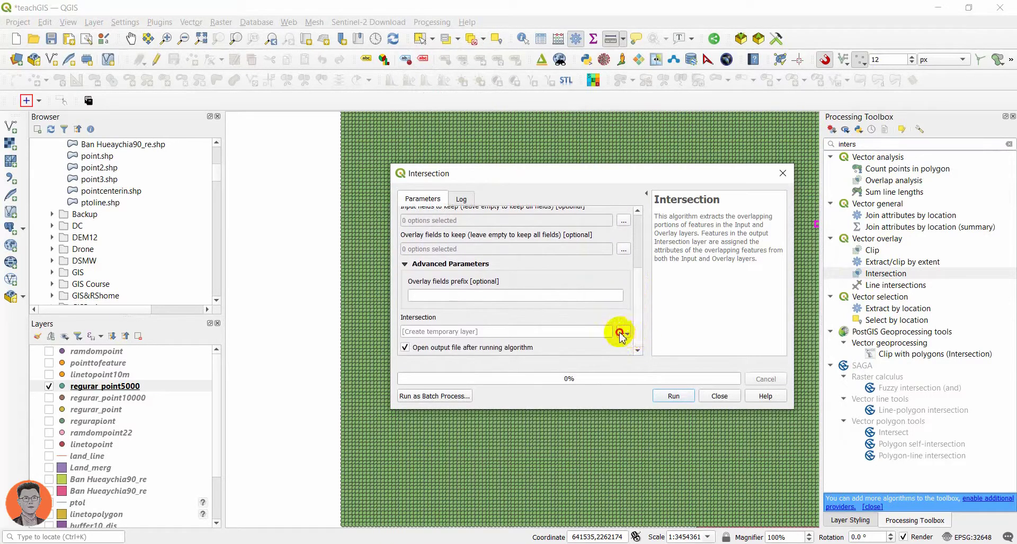
pyautogui.click(621, 332)
pyautogui.click(640, 362)
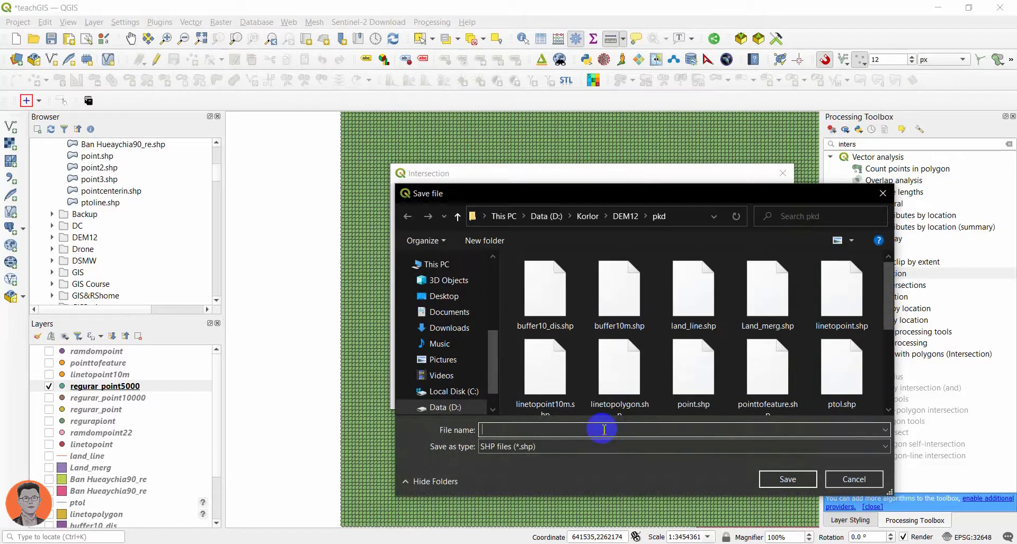
pyautogui.write('inter')
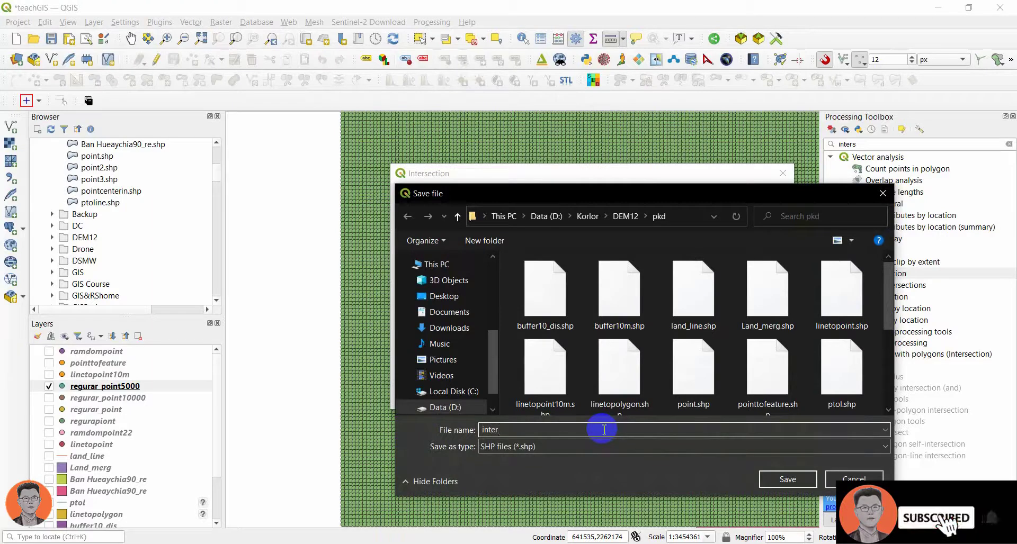
pyautogui.write('sect')
pyautogui.press('Return')
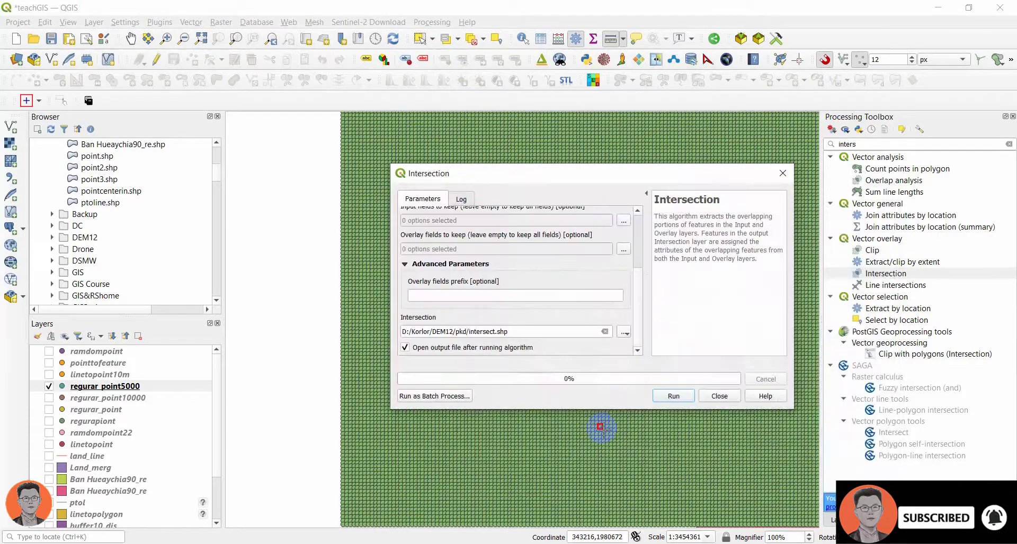
pyautogui.click(673, 399)
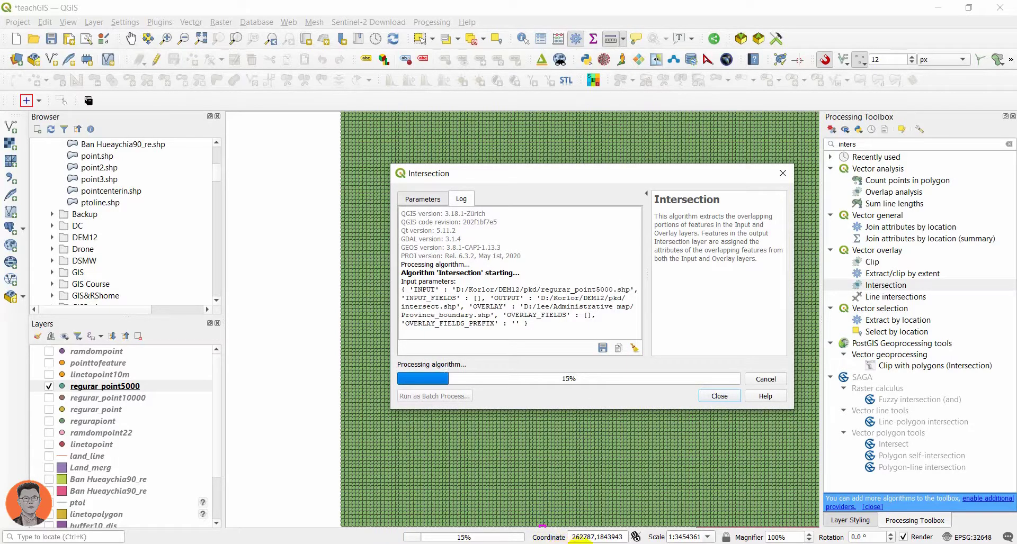
pyautogui.click(535, 172)
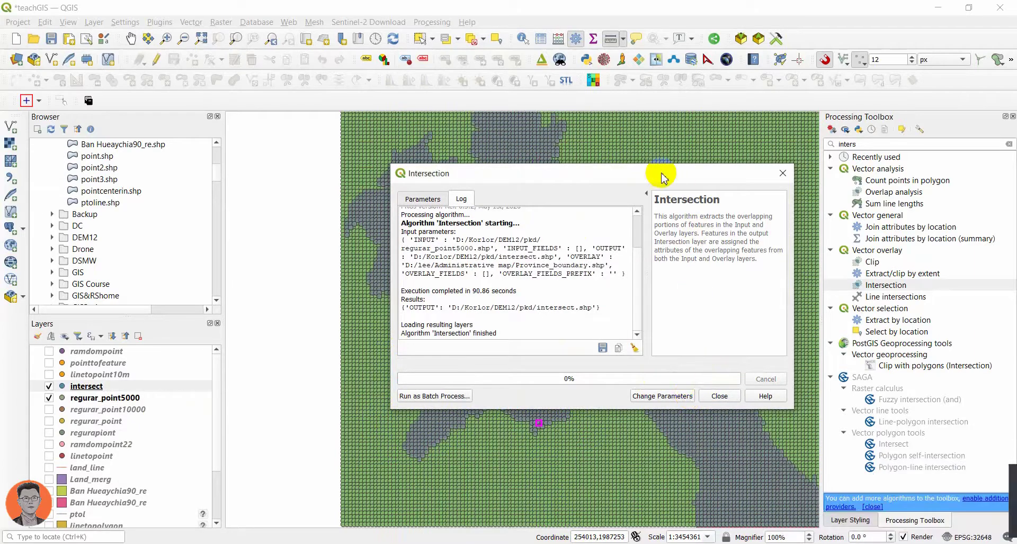
pyautogui.click(784, 174)
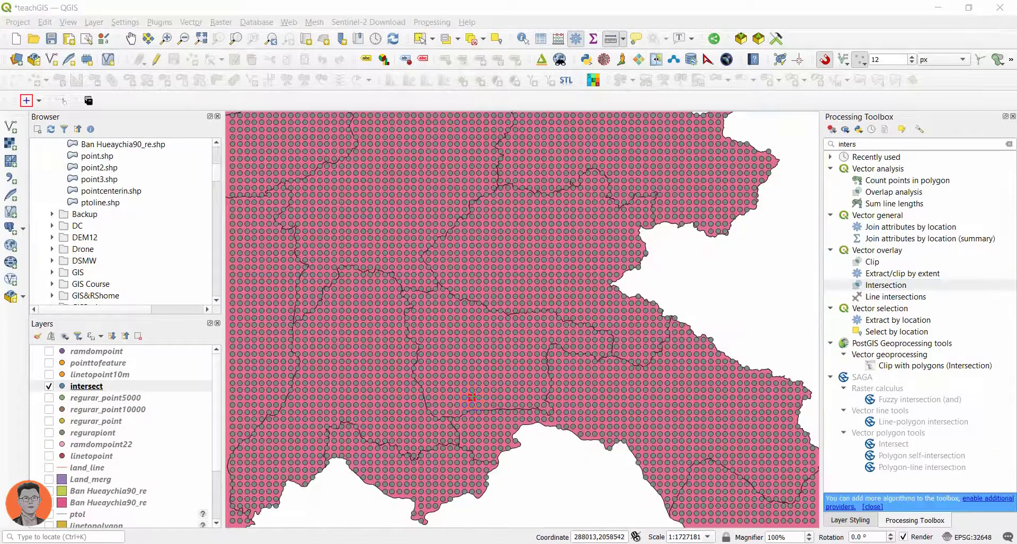
# Examine how the points of the intersect layer cover the country's provinces
pyautogui.scroll(-3, 454, 388)
pyautogui.scroll(2, 453, 387)
pyautogui.scroll(-1, 573, 378)
pyautogui.scroll(1, 527, 415)
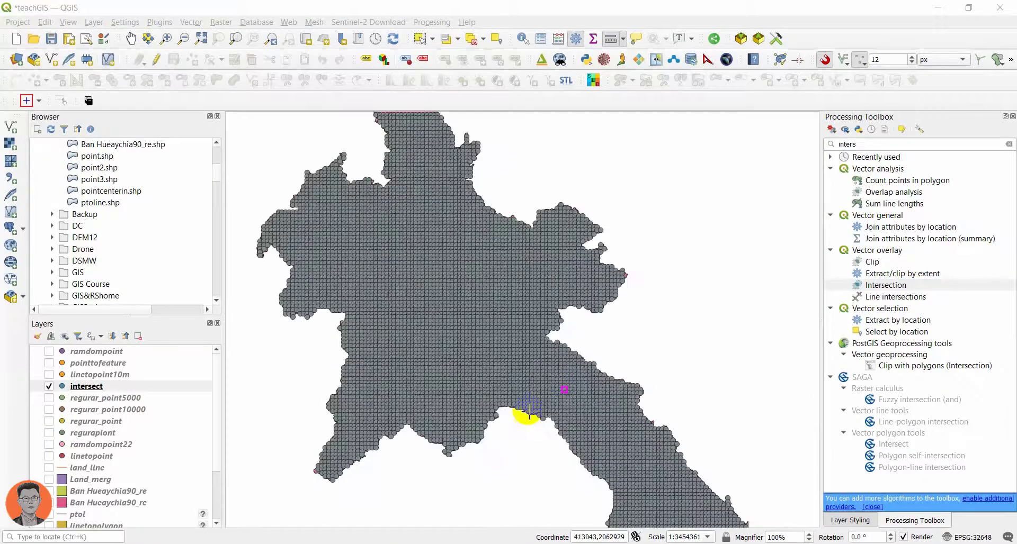
pyautogui.scroll(1, 503, 415)
pyautogui.scroll(-1, 507, 421)
pyautogui.scroll(-1, 507, 421)
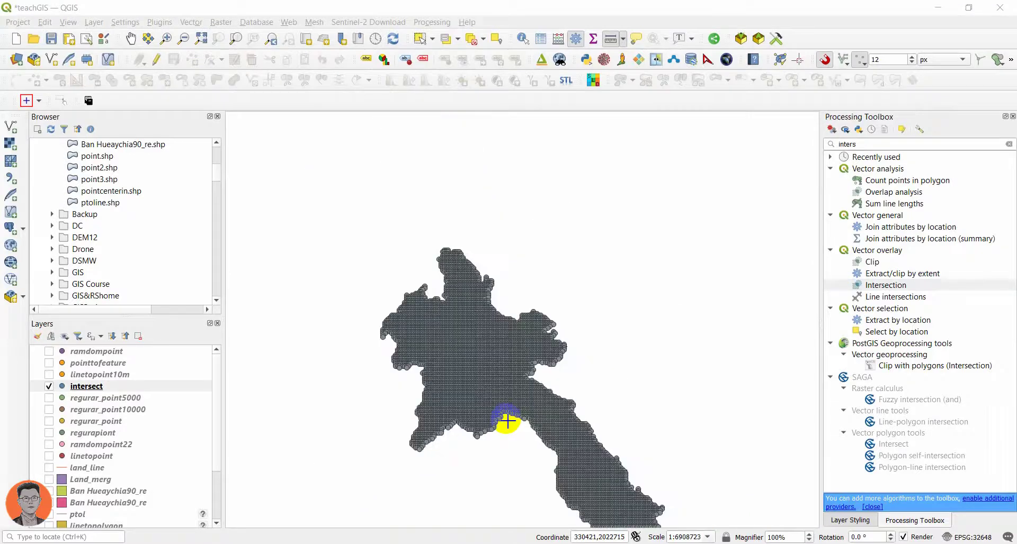
pyautogui.moveTo(448, 463); pyautogui.dragTo(425, 353)
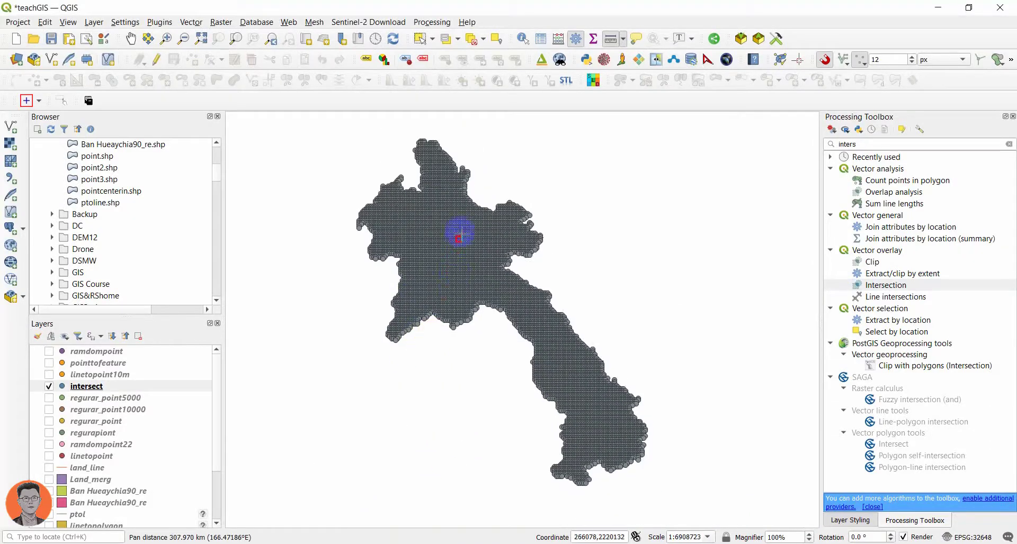
pyautogui.scroll(1, 461, 232)
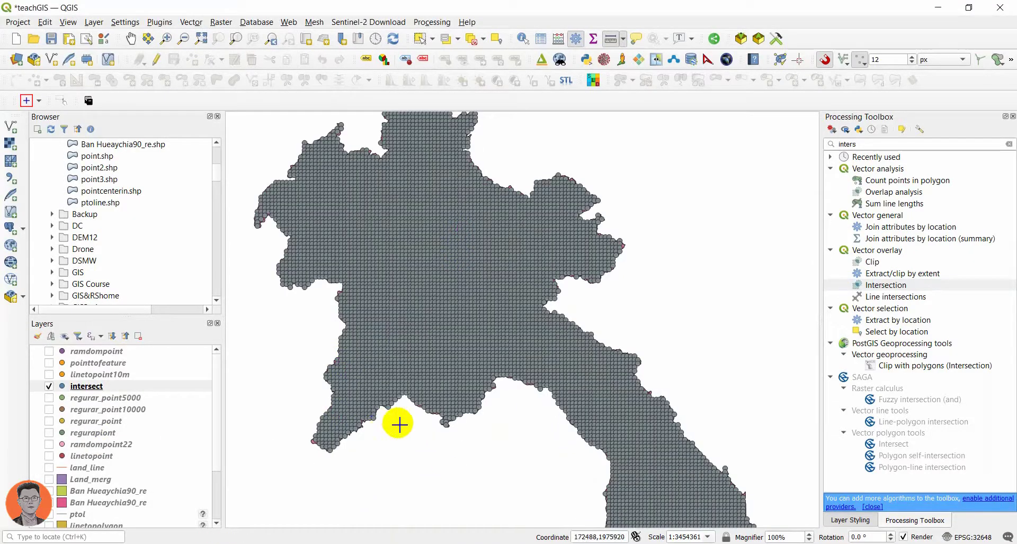
# Examine the spacing of the intersect points up close in the northern provinces and along the country's southern part
pyautogui.scroll(2, 506, 441)
pyautogui.moveTo(366, 319); pyautogui.dragTo(532, 539)
pyautogui.moveTo(392, 275); pyautogui.dragTo(567, 527)
pyautogui.moveTo(400, 329); pyautogui.dragTo(322, 530)
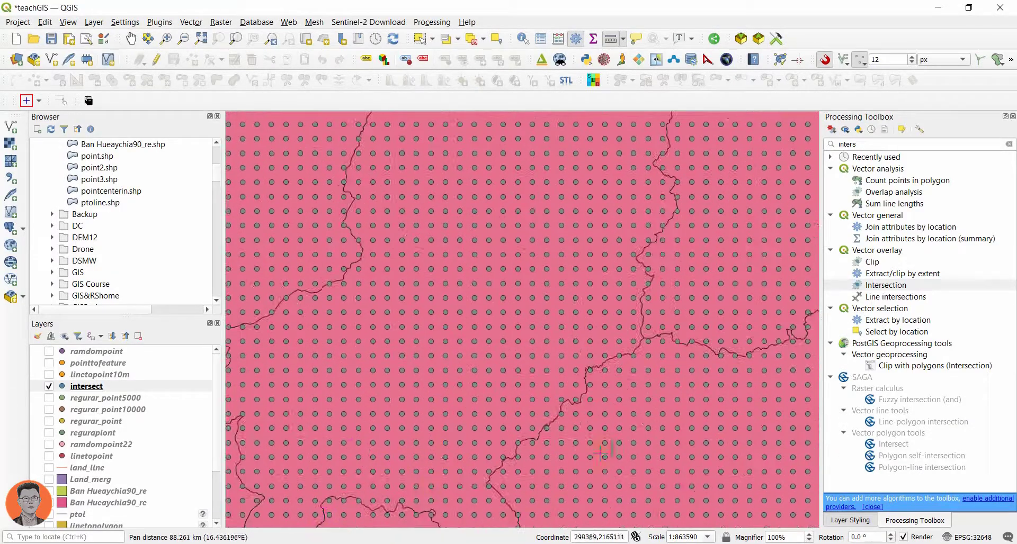
pyautogui.scroll(-2, 608, 452)
pyautogui.moveTo(608, 453); pyautogui.dragTo(449, 238)
pyautogui.moveTo(584, 350); pyautogui.dragTo(426, 221)
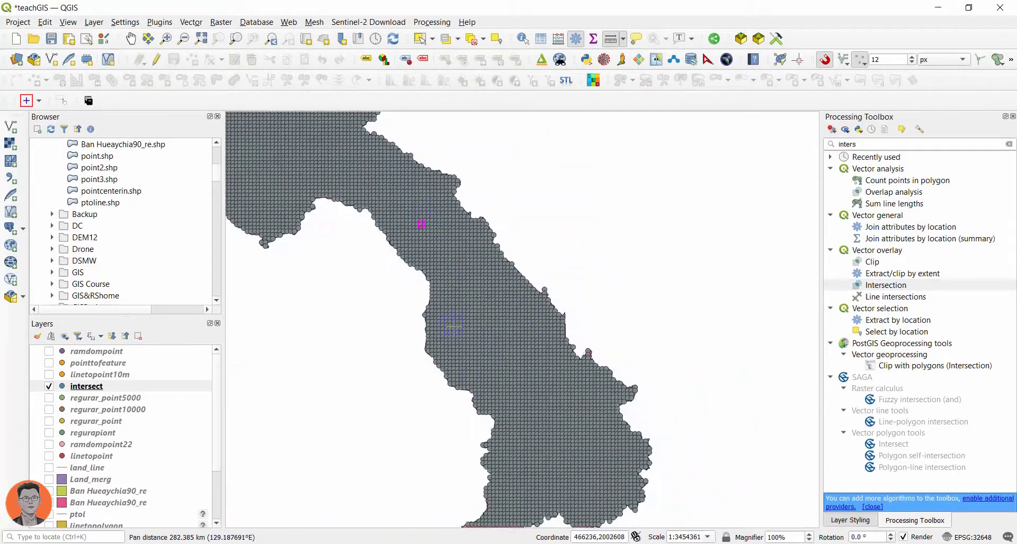
pyautogui.moveTo(538, 436); pyautogui.dragTo(377, 424)
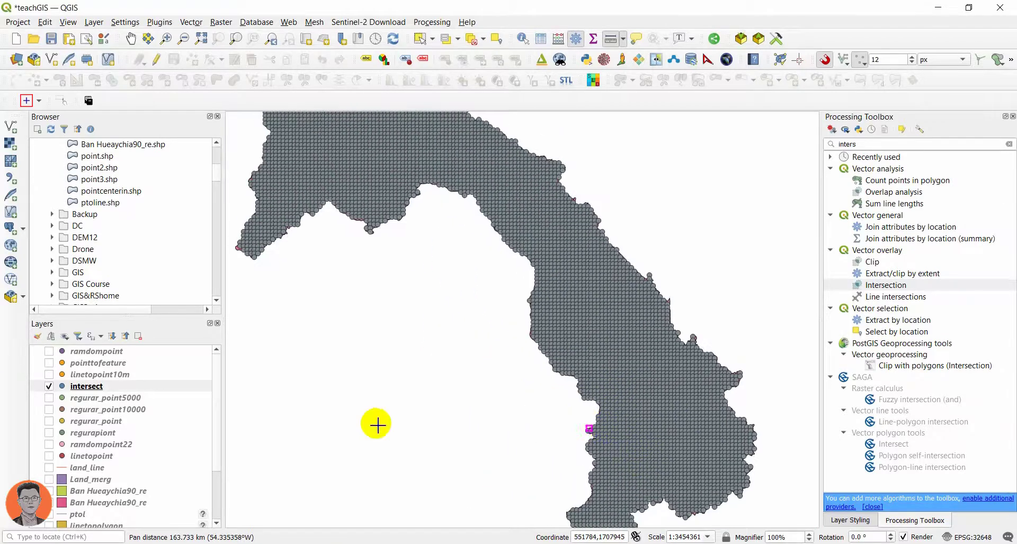
# Toggle the intersect layer to compare it with the provinces, and hide both intersect and Province_boundary
pyautogui.scroll(-2, 70, 492)
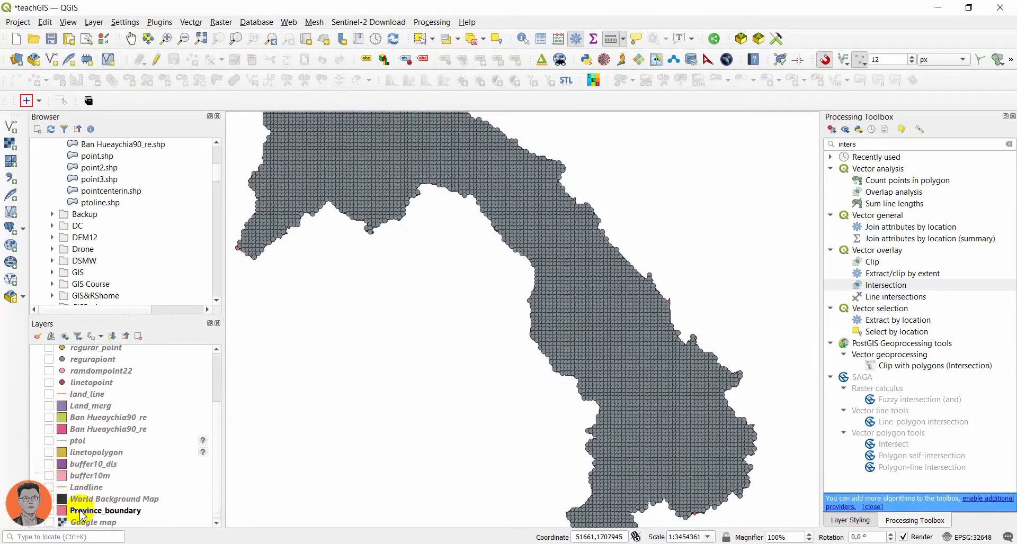
pyautogui.click(83, 513)
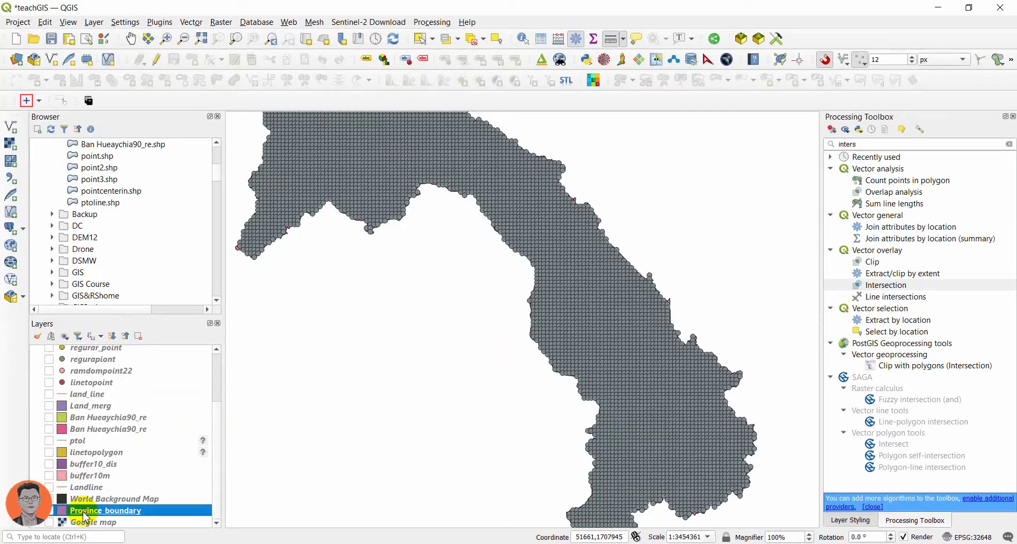
pyautogui.scroll(2, 84, 516)
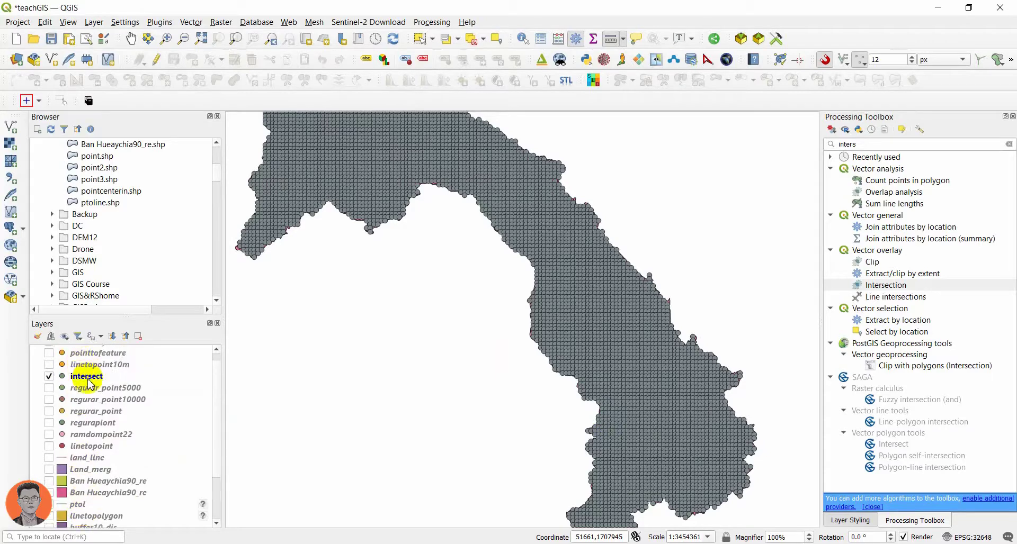
pyautogui.click(87, 377)
pyautogui.click(49, 377)
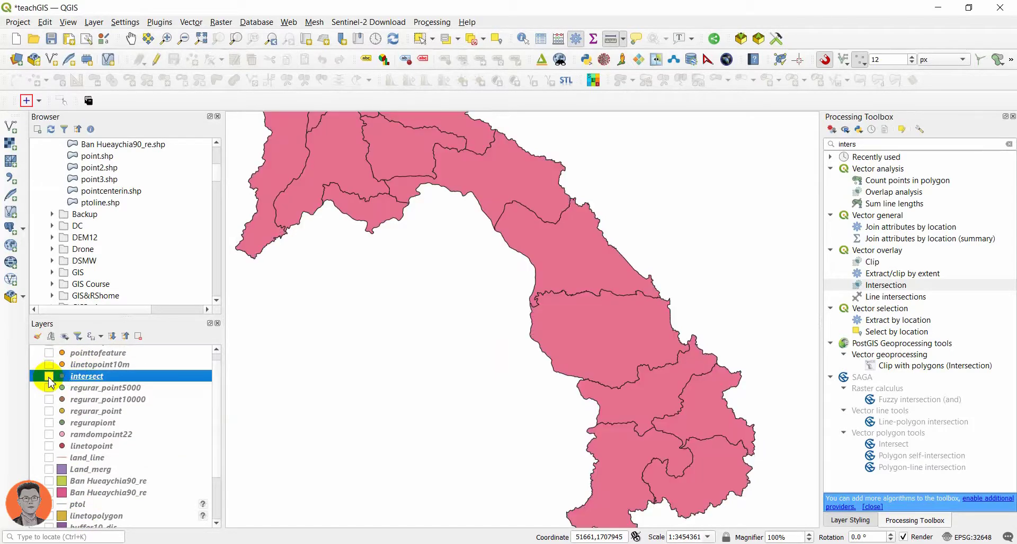
pyautogui.click(49, 377)
pyautogui.click(49, 376)
pyautogui.scroll(-2, 74, 466)
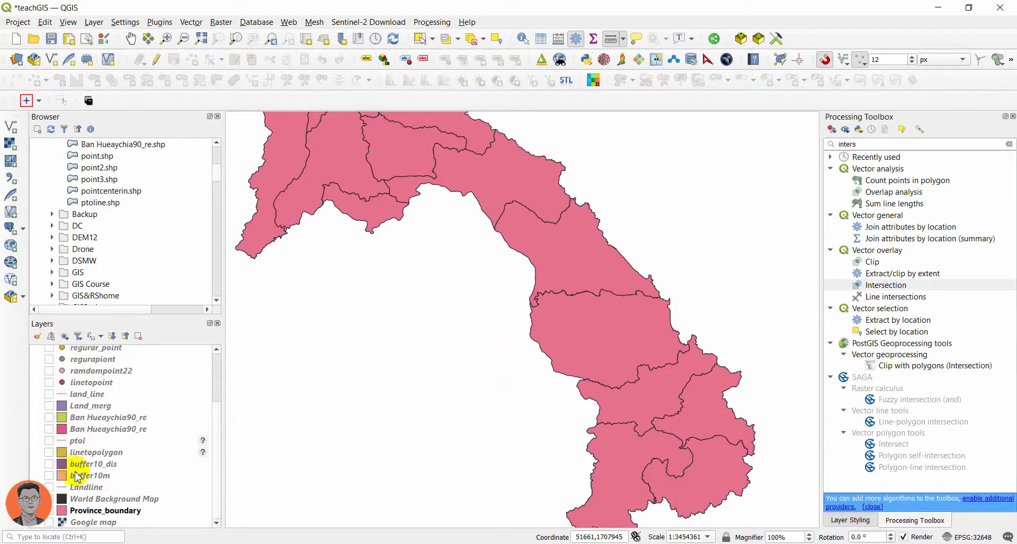
pyautogui.click(49, 511)
# Show the intersect layer on its own and examine the outline its points form without the province polygons
pyautogui.scroll(2, 56, 466)
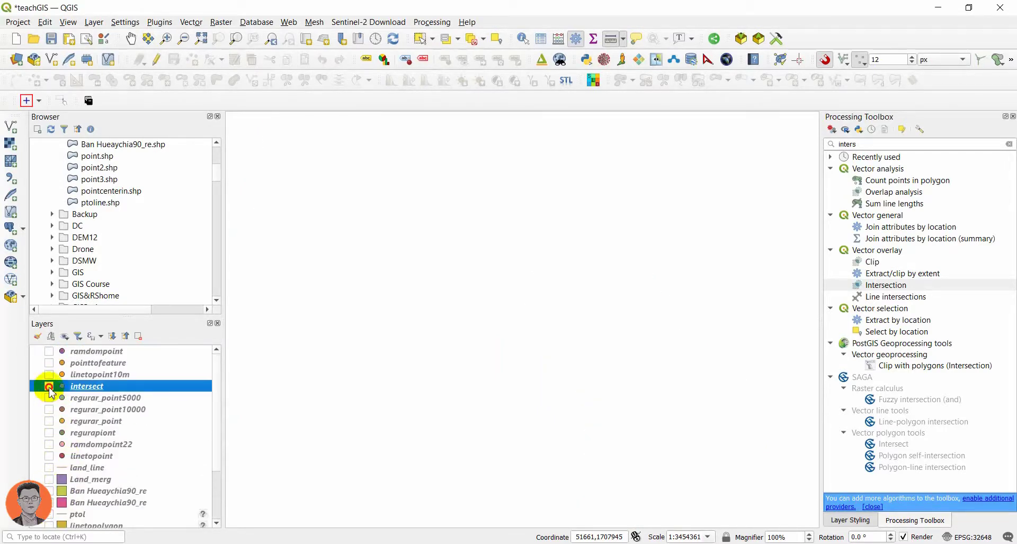
pyautogui.click(49, 386)
pyautogui.scroll(2, 569, 255)
pyautogui.scroll(-1, 566, 255)
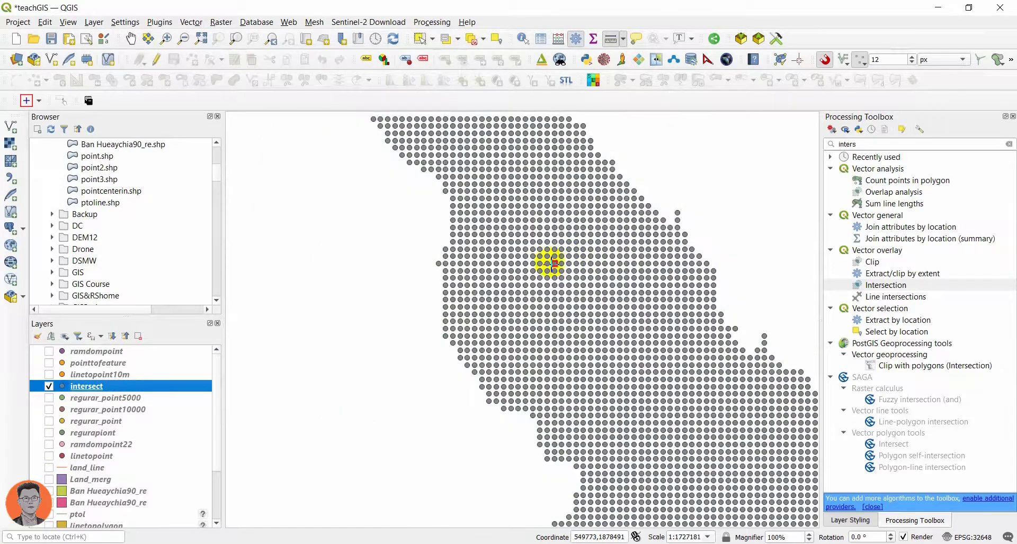
pyautogui.moveTo(550, 263); pyautogui.dragTo(642, 437)
pyautogui.moveTo(450, 347); pyautogui.dragTo(526, 467)
pyautogui.moveTo(620, 441); pyautogui.dragTo(399, 250)
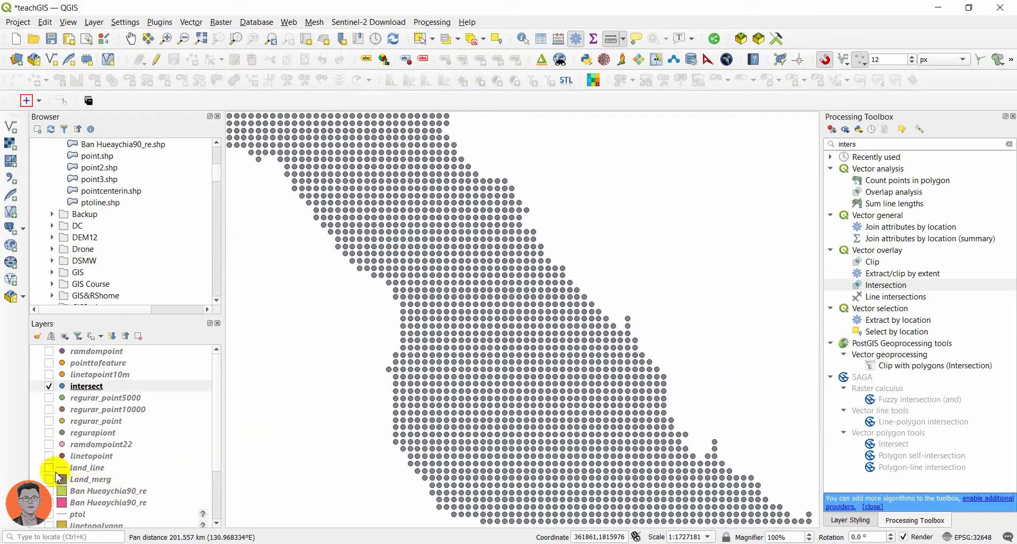
# Show Province_boundary beneath the intersect points and examine how the points fit along the eastern border
pyautogui.scroll(-2, 122, 434)
pyautogui.click(49, 511)
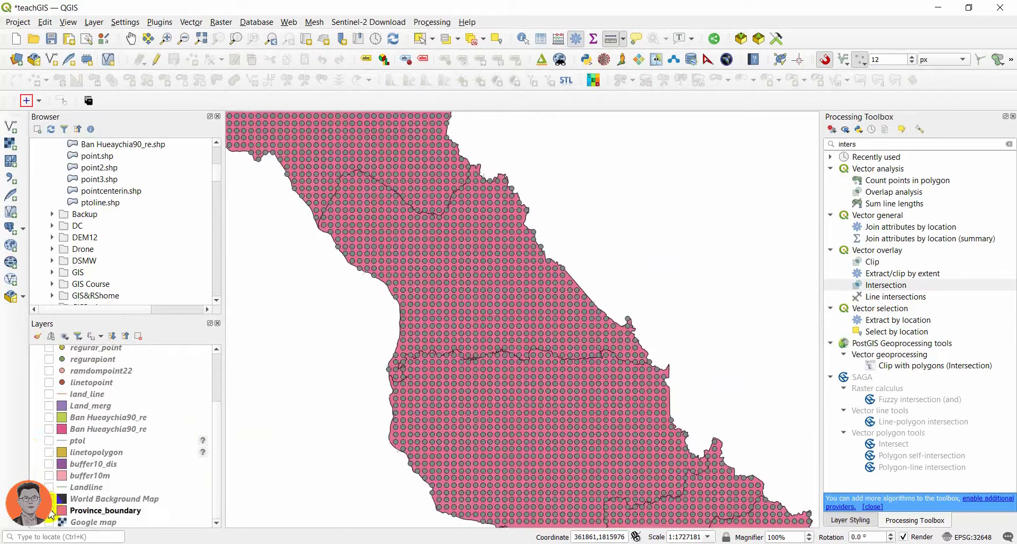
pyautogui.scroll(3, 672, 354)
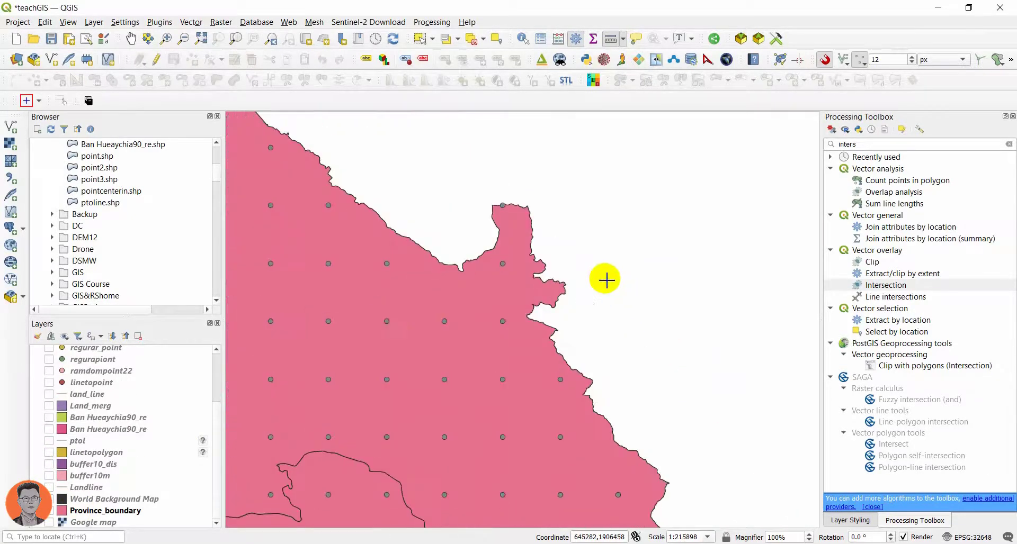
pyautogui.moveTo(343, 370); pyautogui.dragTo(594, 393)
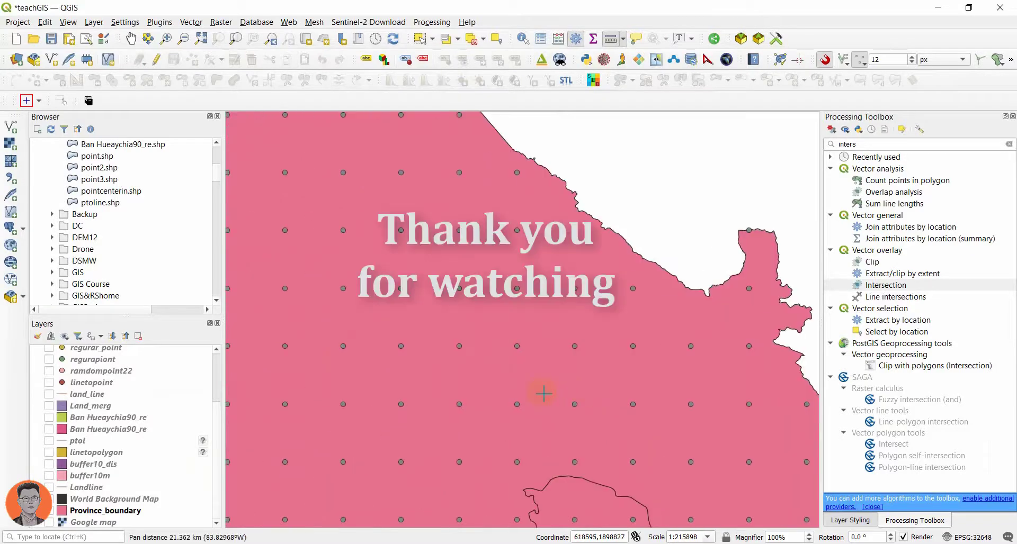
pyautogui.scroll(-1, 543, 393)
pyautogui.moveTo(438, 390); pyautogui.dragTo(675, 420)
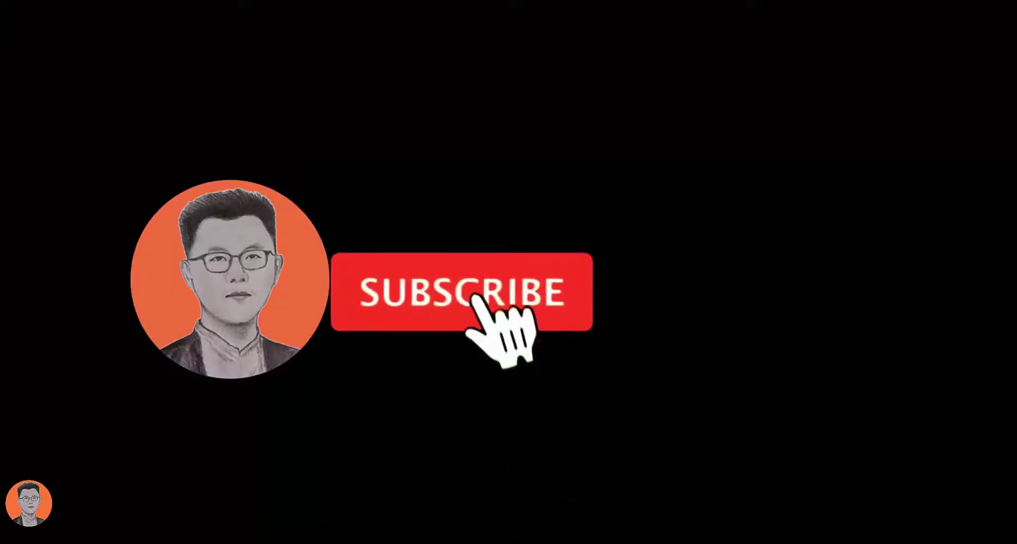